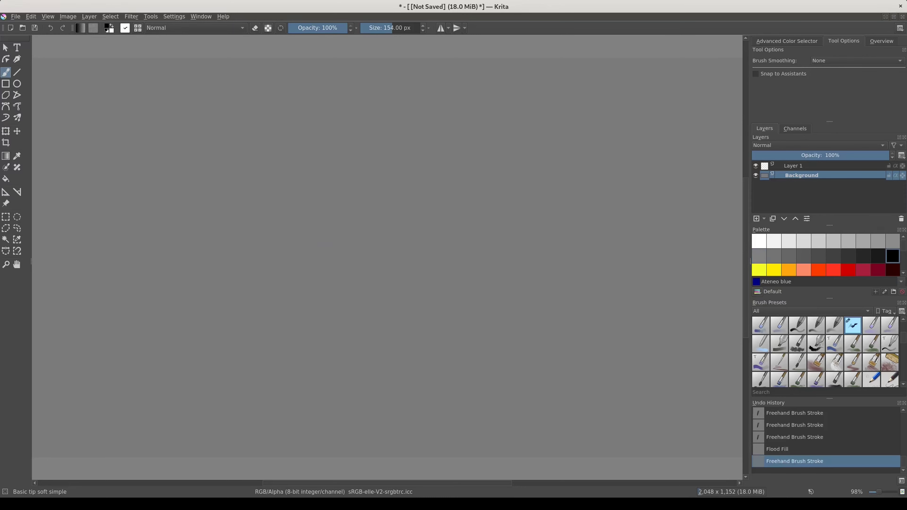
- Paint soft dark test strokes, then a light-grey stroke over them, undoing and repainting it
{"action": "mouse_move", "coordinate": [357, 303]}
{"action": "left_mouse_down"}
{"action": "mouse_move", "coordinate": [380, 186]}
{"action": "mouse_move", "coordinate": [393, 175]}
{"action": "left_mouse_up"}
{"action": "left_click_drag", "start_coordinate": [375, 285], "coordinate": [430, 139]}
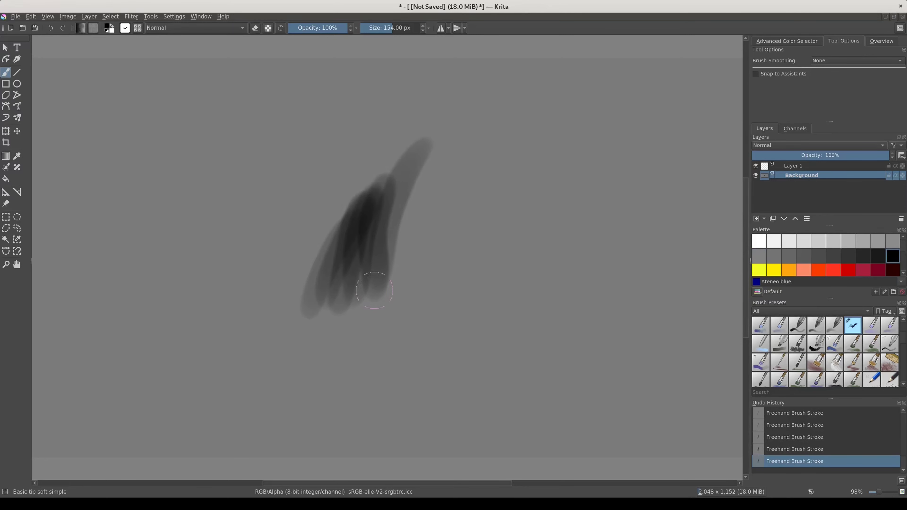
{"action": "key", "text": "l"}
{"action": "key", "text": "l"}
{"action": "key", "text": "l"}
{"action": "key", "text": "l"}
{"action": "left_click_drag", "start_coordinate": [361, 290], "coordinate": [396, 202]}
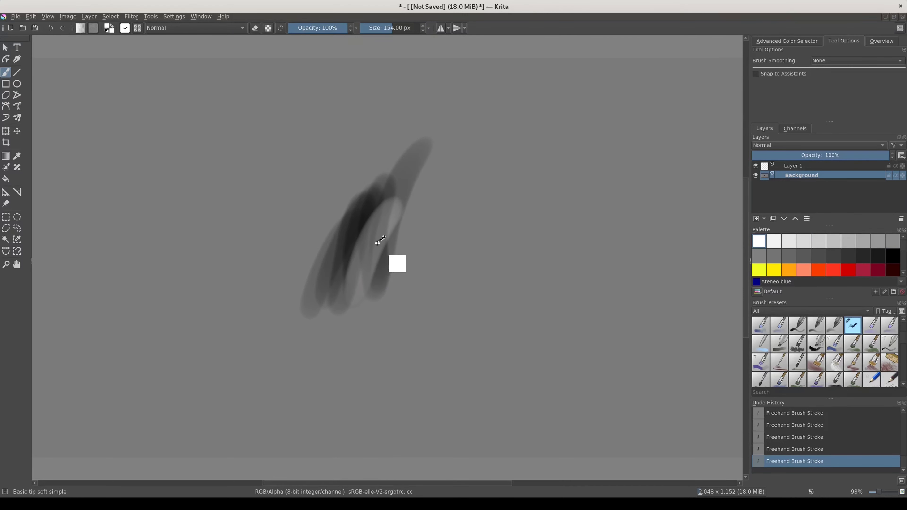
{"action": "key", "text": "ctrl+z"}
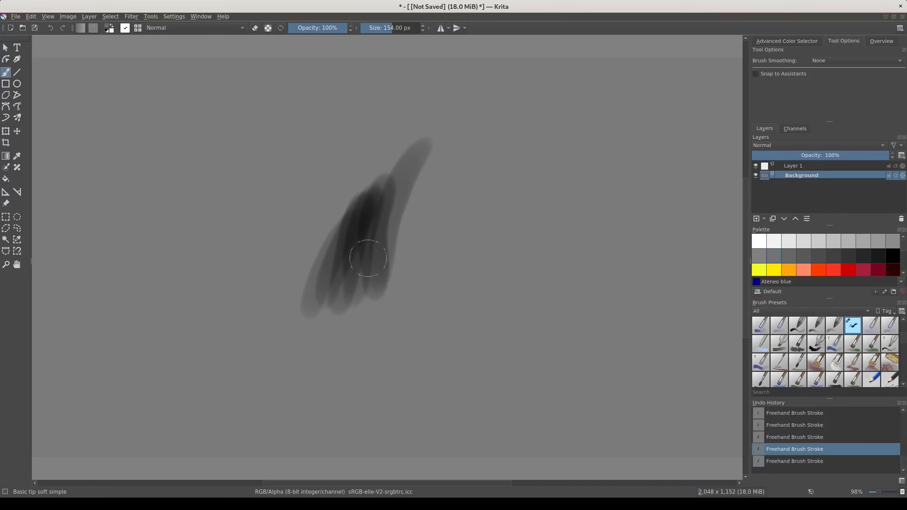
{"action": "left_click_drag", "start_coordinate": [303, 272], "coordinate": [379, 244]}
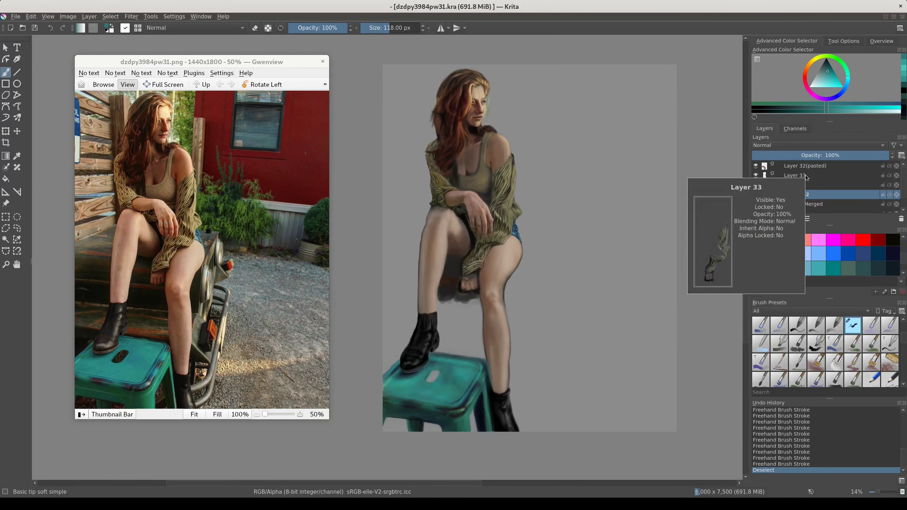
- Lower the copied jacket layer's opacity and add a transparency mask to it
{"action": "left_click", "coordinate": [803, 155]}
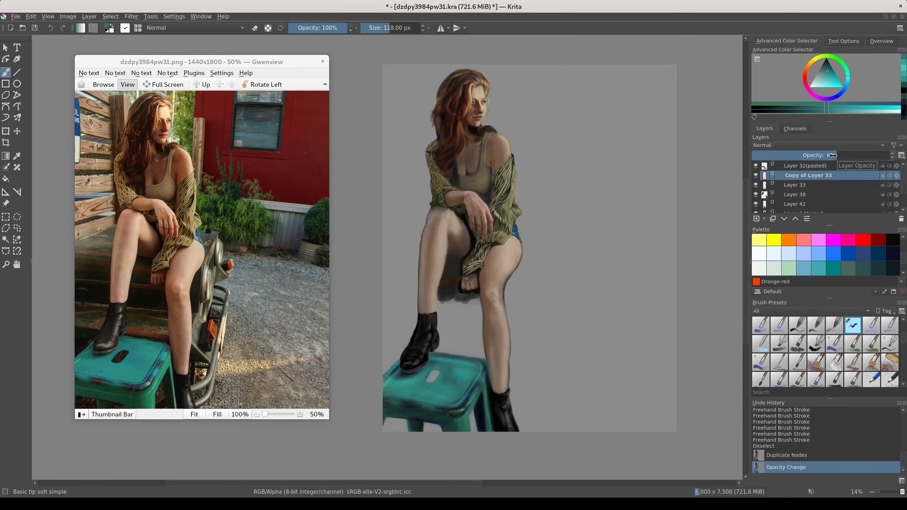
{"action": "left_click", "coordinate": [886, 155]}
{"action": "right_click", "coordinate": [822, 175]}
{"action": "left_click", "coordinate": [786, 272]}
- Mask out parts of the copy along the arm and sample a brownish-orange colour
{"action": "key", "text": "d"}
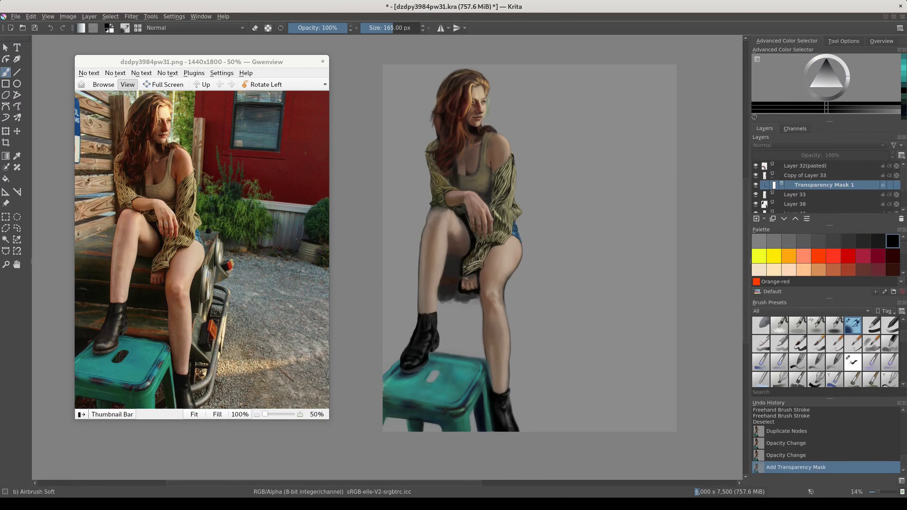
{"action": "left_click_drag", "start_coordinate": [637, 256], "coordinate": [510, 213]}
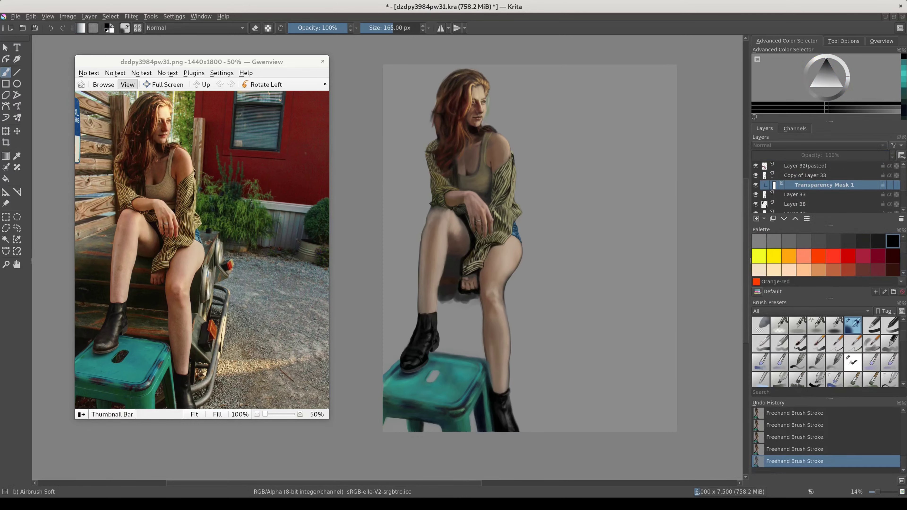
{"action": "left_click_drag", "start_coordinate": [479, 272], "coordinate": [496, 232]}
{"action": "key", "text": "Page_Up"}
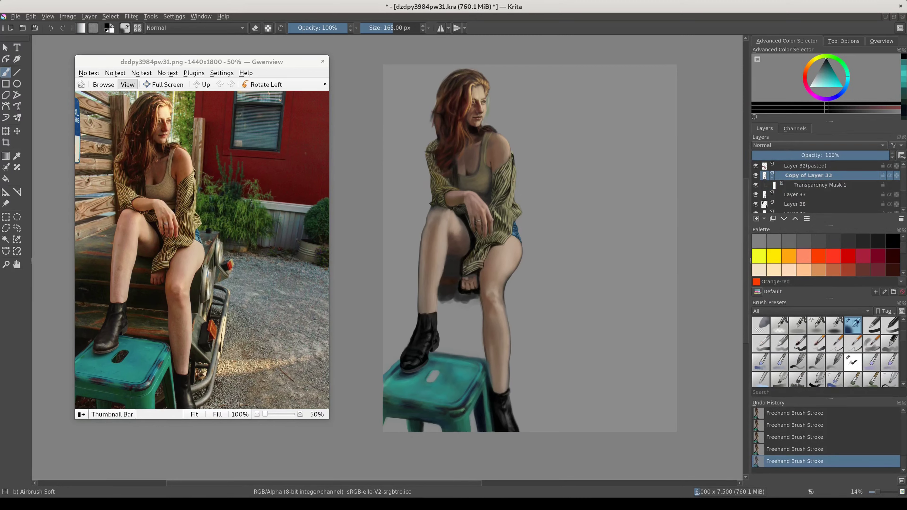
{"action": "left_click", "coordinate": [466, 268], "text": "ctrl"}
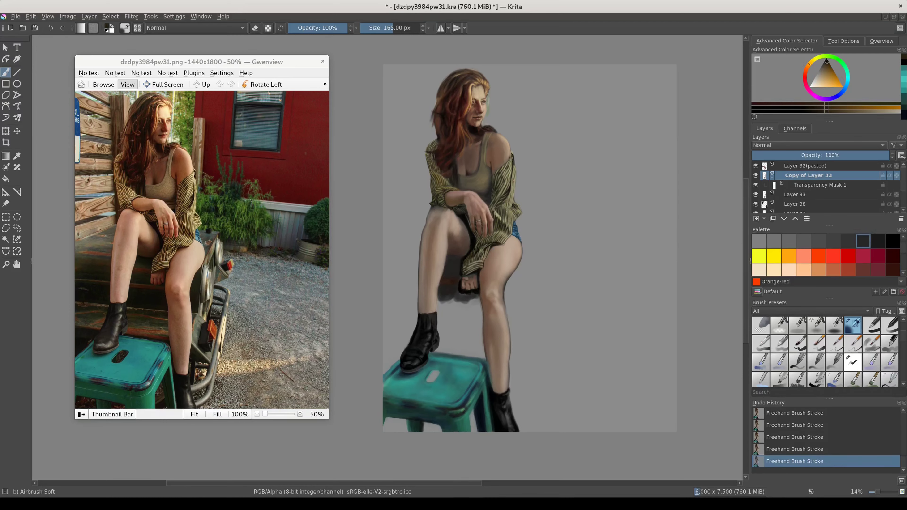
{"action": "key", "text": "Page_Down"}
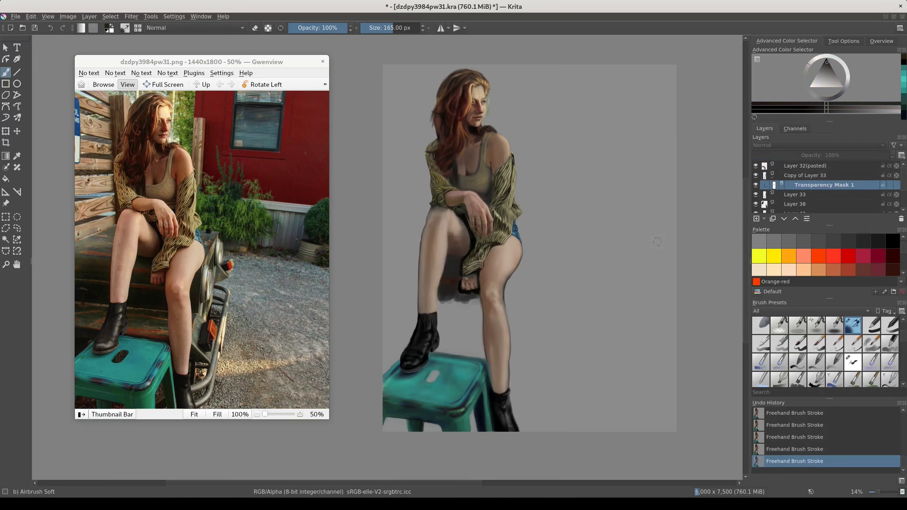
{"action": "key", "text": "Page_Up"}
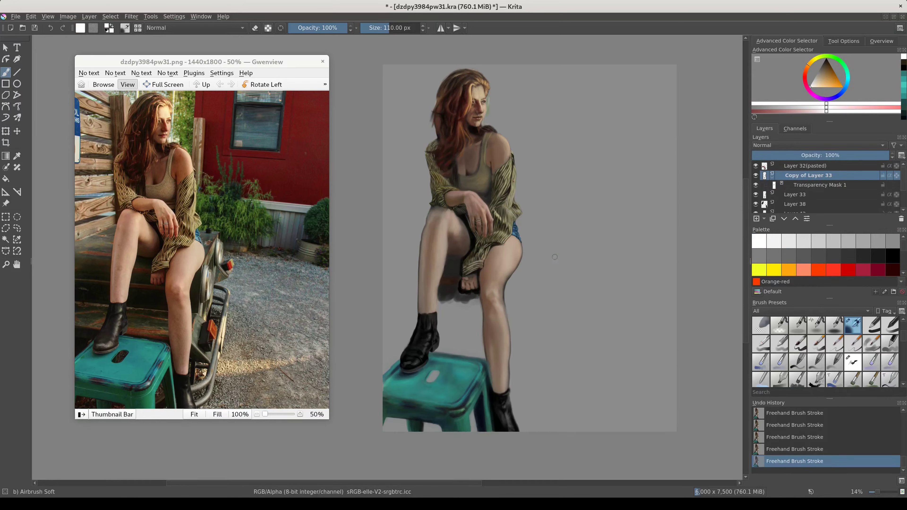
- Flatten the mask into the copied layer and merge it down into Layer 33
{"action": "right_click", "coordinate": [758, 175]}
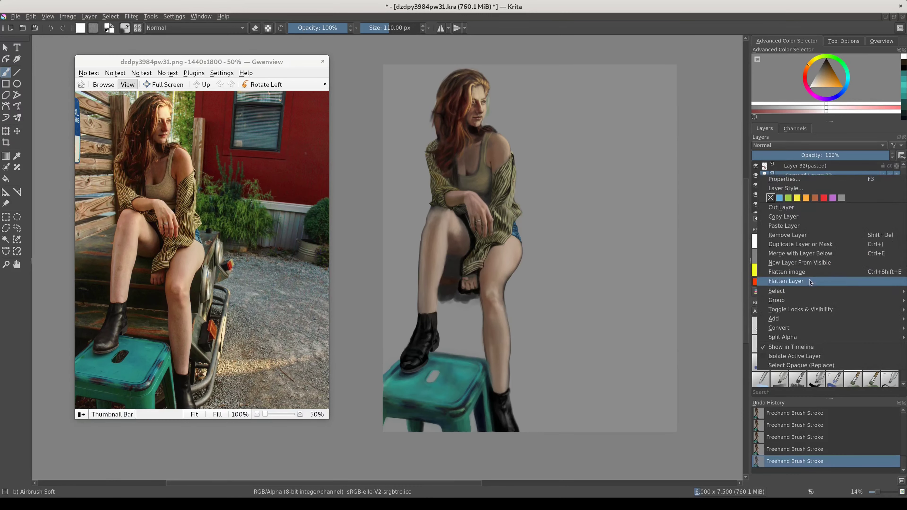
{"action": "left_click", "coordinate": [793, 282]}
{"action": "key", "text": "Page_Down"}
{"action": "key", "text": "Page_Down"}
{"action": "key", "text": "Page_Down"}
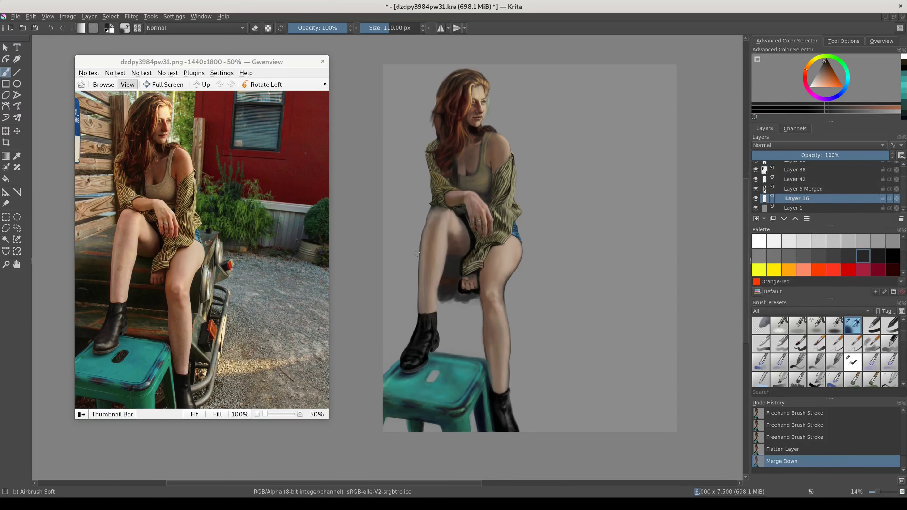
{"action": "key", "text": "Page_Up"}
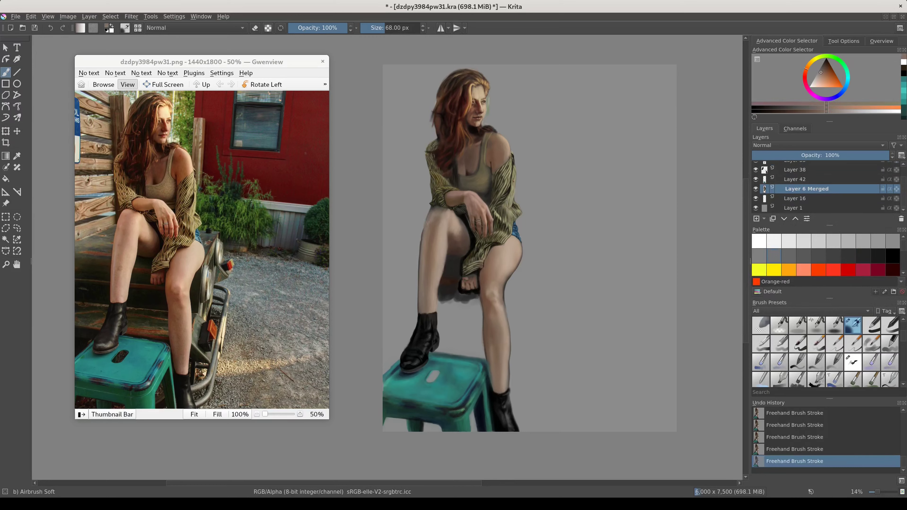
- Pick lighter brownish skin tones for the legs with transparency locked on Layer 6 Merged
{"action": "left_click", "coordinate": [466, 246], "text": "ctrl"}
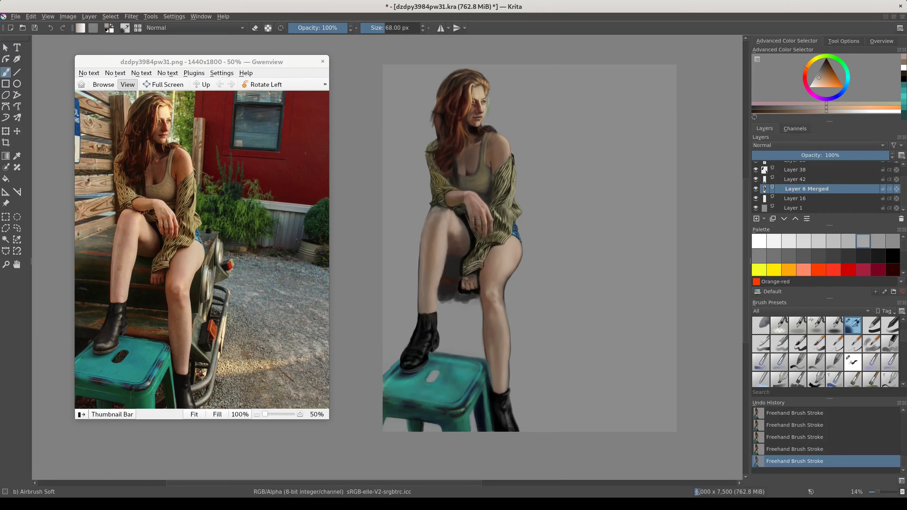
{"action": "left_click", "coordinate": [465, 246], "text": "ctrl"}
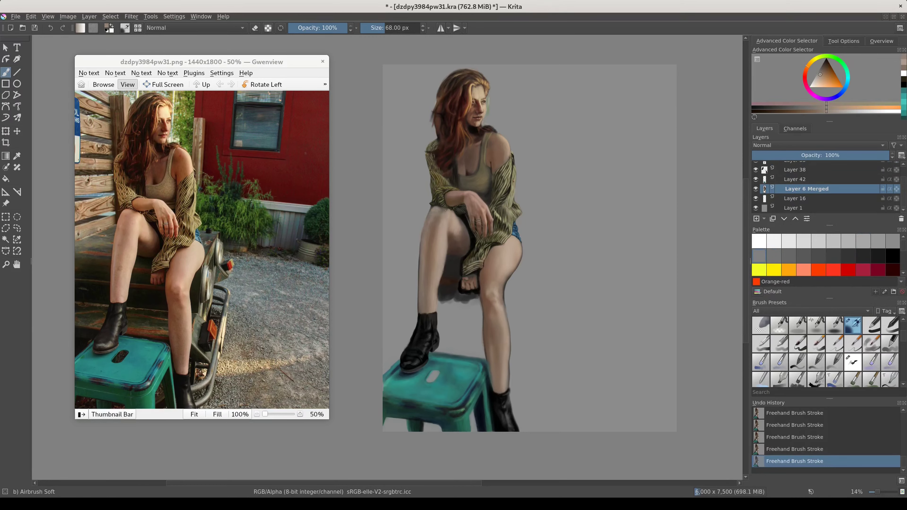
{"action": "left_click", "coordinate": [470, 233], "text": "ctrl"}
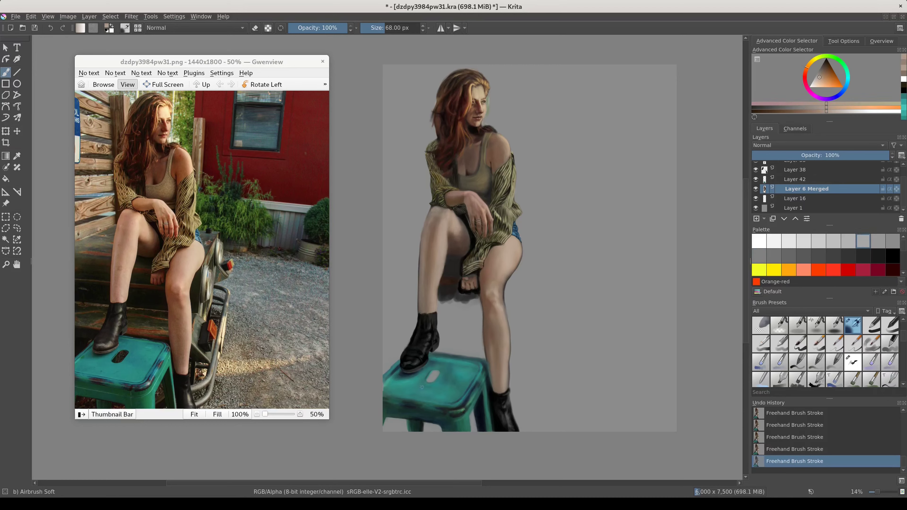
{"action": "left_click", "coordinate": [420, 265], "text": "ctrl"}
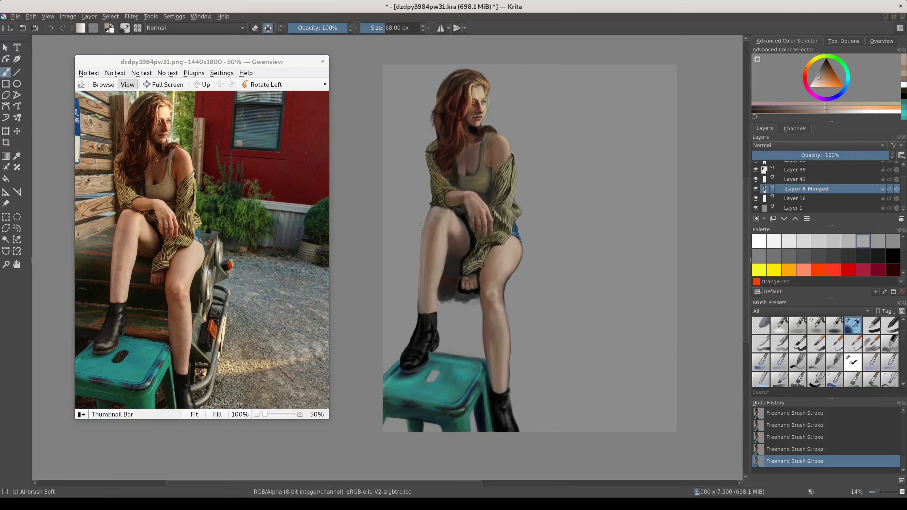
{"action": "left_click", "coordinate": [424, 263], "text": "ctrl"}
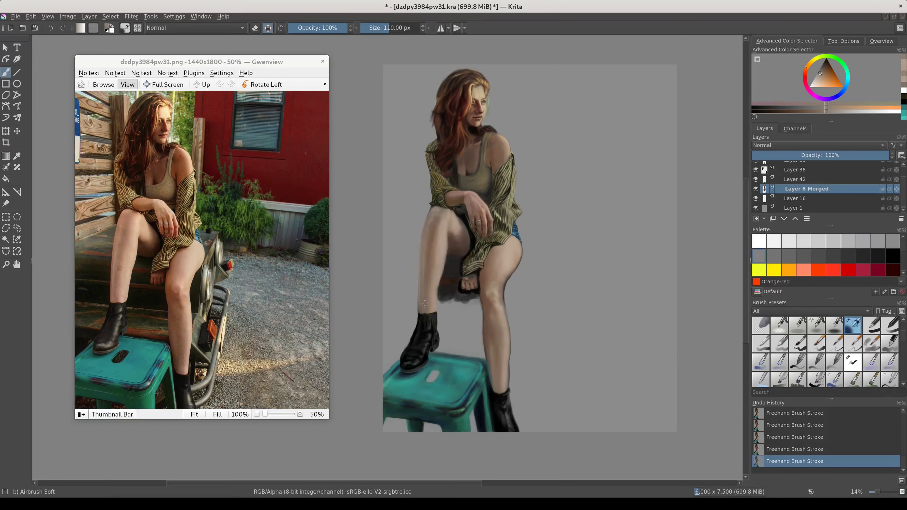
- Pick a dark greenish-grey on Layer 16 for the seat lines, then reselect Layer 6 Merged
{"action": "left_click", "coordinate": [811, 201]}
{"action": "left_click", "coordinate": [403, 262], "text": "ctrl"}
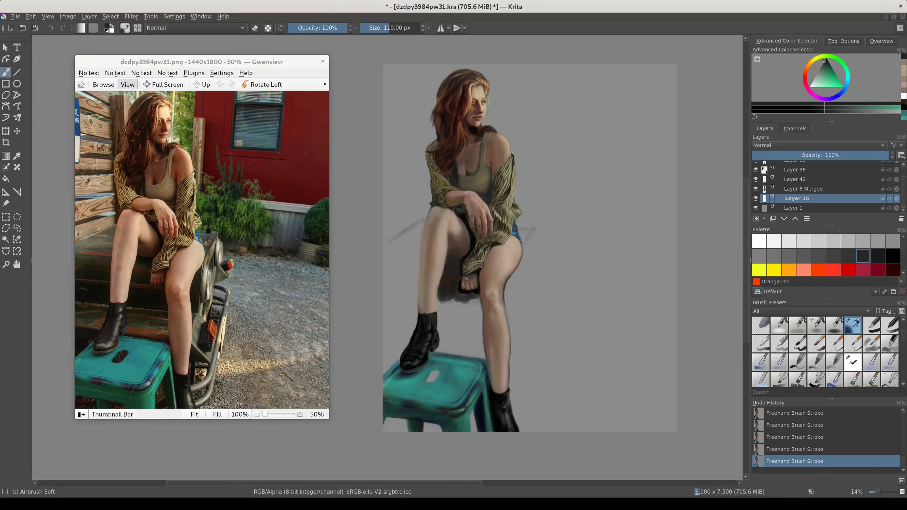
{"action": "key", "text": "Page_Up"}
{"action": "key", "text": "ctrl+t"}
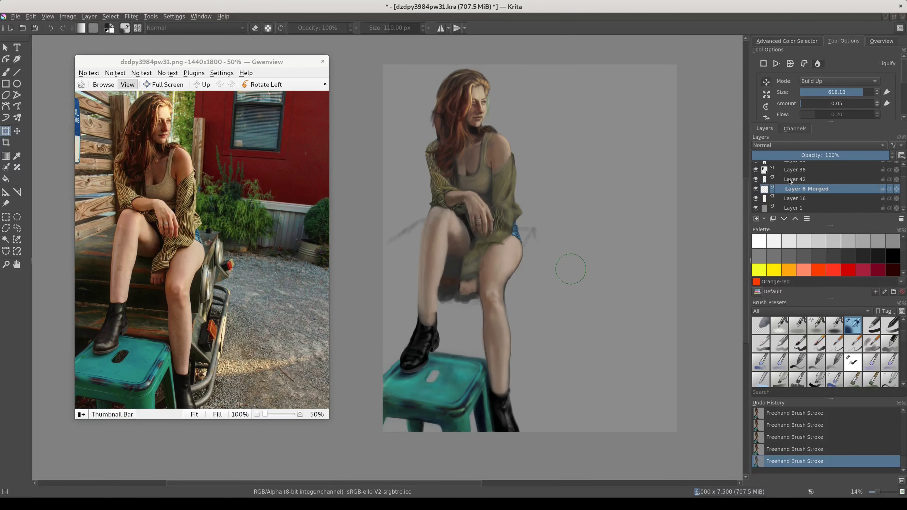
- Group Layer 33 together with Layer 6 Merged
{"action": "left_click", "coordinate": [797, 161]}
{"action": "left_click", "coordinate": [785, 223]}
{"action": "left_click", "coordinate": [786, 206], "text": "ctrl"}
{"action": "key", "text": "ctrl+g"}
- Liquify the thigh and shorts edge inward, ungroup, and add soft shading near the knee
{"action": "key", "text": "bracketleft"}
{"action": "key", "text": "bracketleft"}
{"action": "left_click_drag", "start_coordinate": [539, 246], "coordinate": [520, 273]}
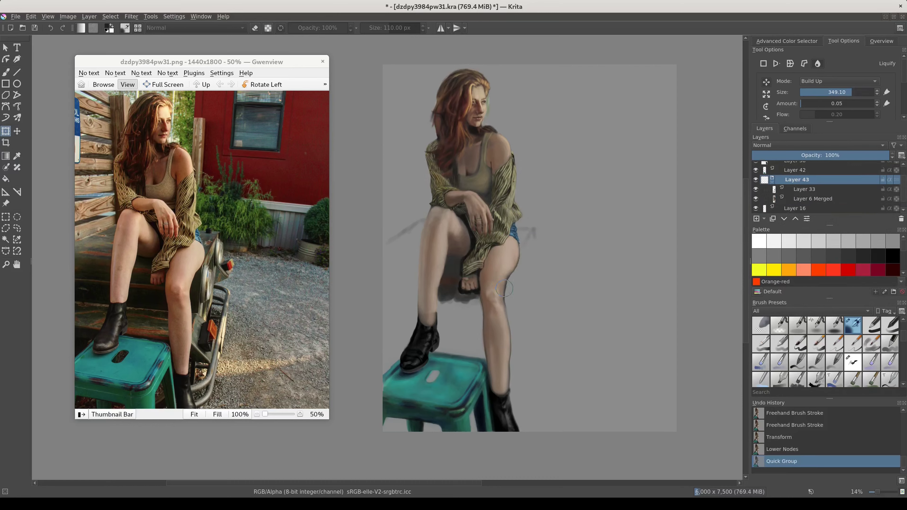
{"action": "key", "text": "Return"}
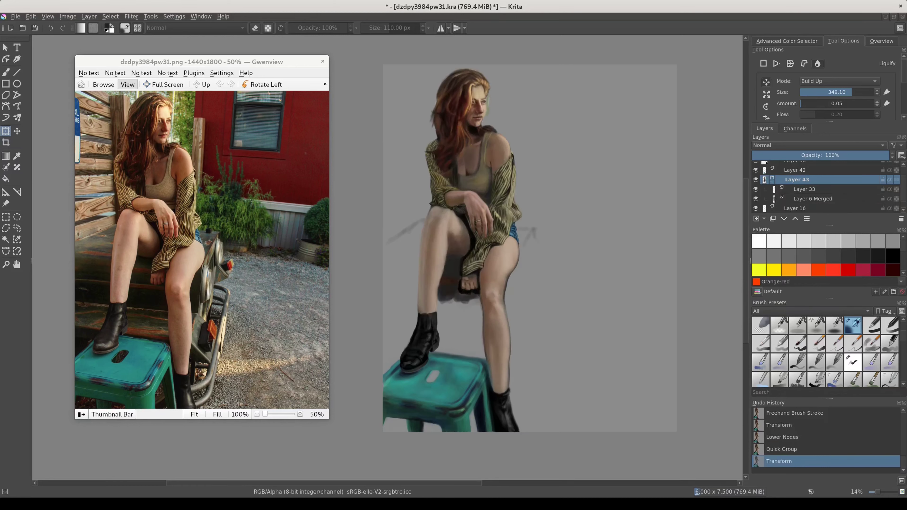
{"action": "key", "text": "ctrl+alt+g"}
{"action": "key", "text": "b"}
{"action": "left_click_drag", "start_coordinate": [519, 262], "coordinate": [524, 299]}
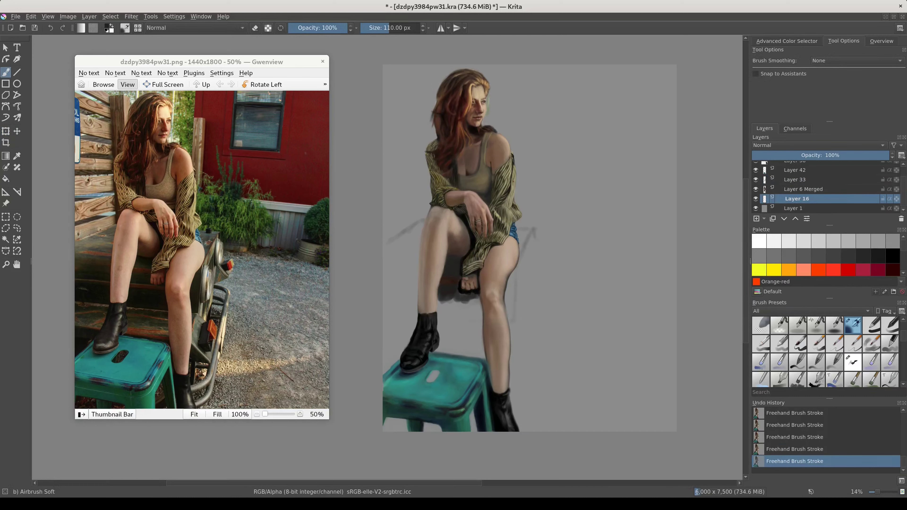
- Outline the wooden seat with a curved selection and feather its edges
{"action": "key", "text": "ctrl+r"}
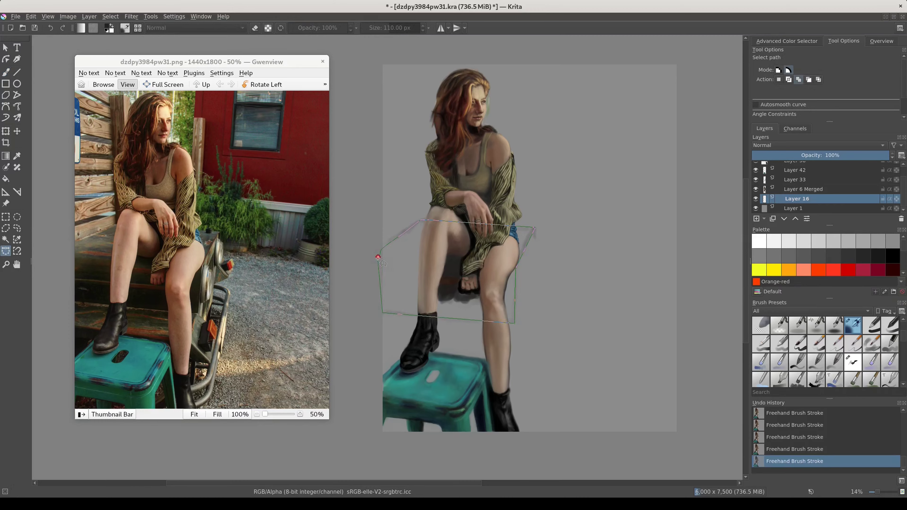
{"action": "left_click", "coordinate": [378, 257]}
{"action": "key", "text": "shift+F6"}
{"action": "key", "text": "Return"}
- Airbrush dark shading across the seat inside the selection, then add a new empty layer
{"action": "key", "text": "b"}
{"action": "mouse_move", "coordinate": [420, 262]}
{"action": "left_mouse_down"}
{"action": "mouse_move", "coordinate": [387, 257]}
{"action": "mouse_move", "coordinate": [409, 229]}
{"action": "left_mouse_up"}
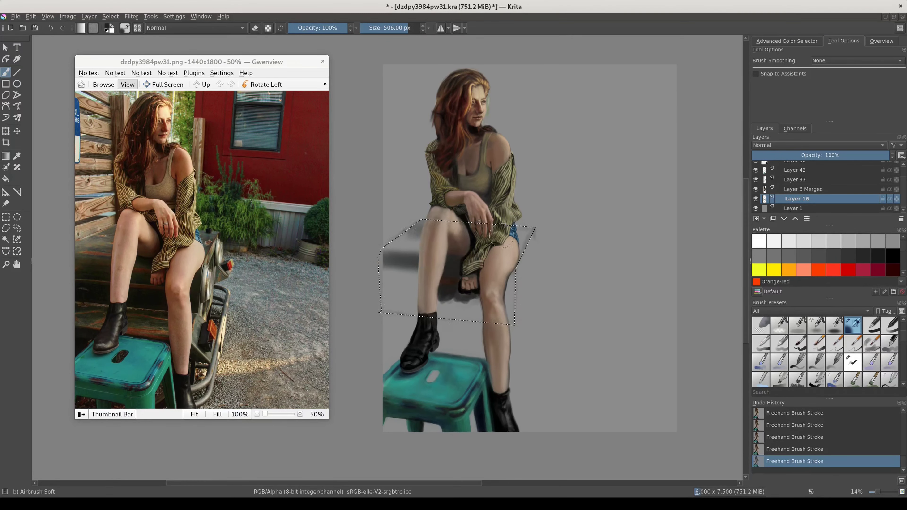
{"action": "left_click_drag", "start_coordinate": [502, 235], "coordinate": [524, 238]}
{"action": "left_click_drag", "start_coordinate": [407, 247], "coordinate": [471, 243]}
{"action": "mouse_move", "coordinate": [396, 279]}
{"action": "left_mouse_down"}
{"action": "mouse_move", "coordinate": [457, 282]}
{"action": "mouse_move", "coordinate": [439, 304]}
{"action": "mouse_move", "coordinate": [382, 296]}
{"action": "mouse_move", "coordinate": [403, 286]}
{"action": "left_mouse_up"}
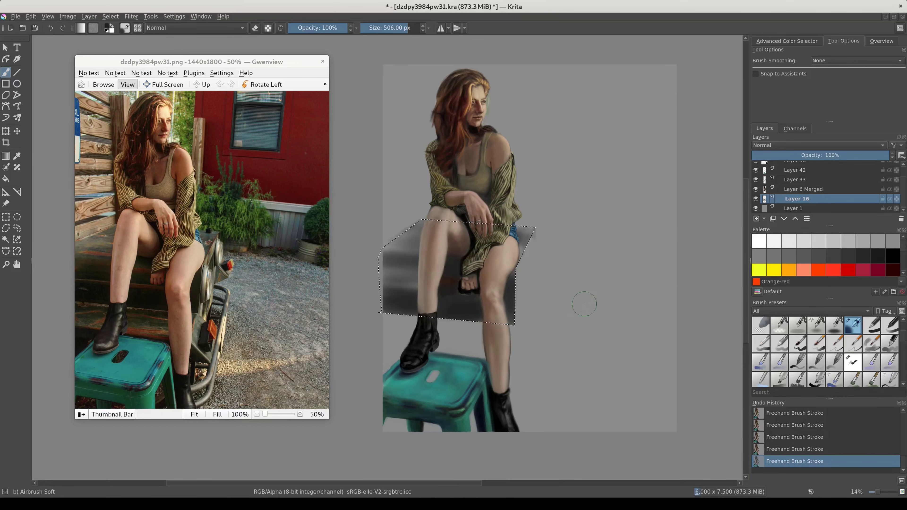
{"action": "key", "text": "shift+b"}
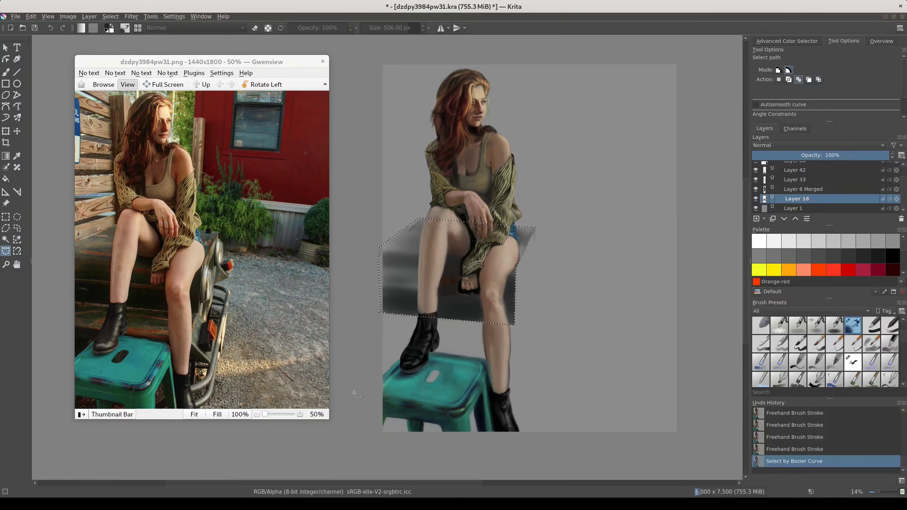
{"action": "key", "text": "b"}
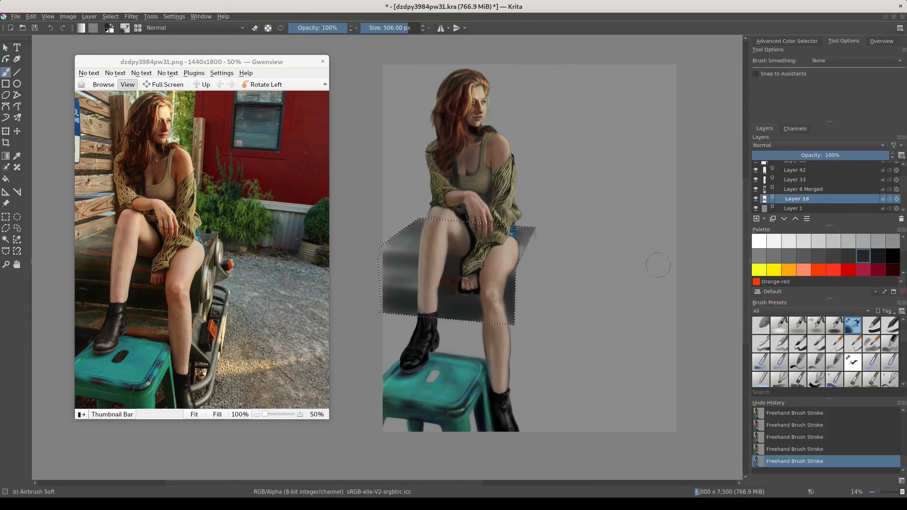
{"action": "key", "text": "Insert"}
- Fill the seat selection with black on the new layer and rename it
{"action": "key", "text": "f"}
{"action": "key", "text": "d"}
{"action": "left_click", "coordinate": [460, 279]}
{"action": "key", "text": "F2"}
{"action": "type", "text": "h"}
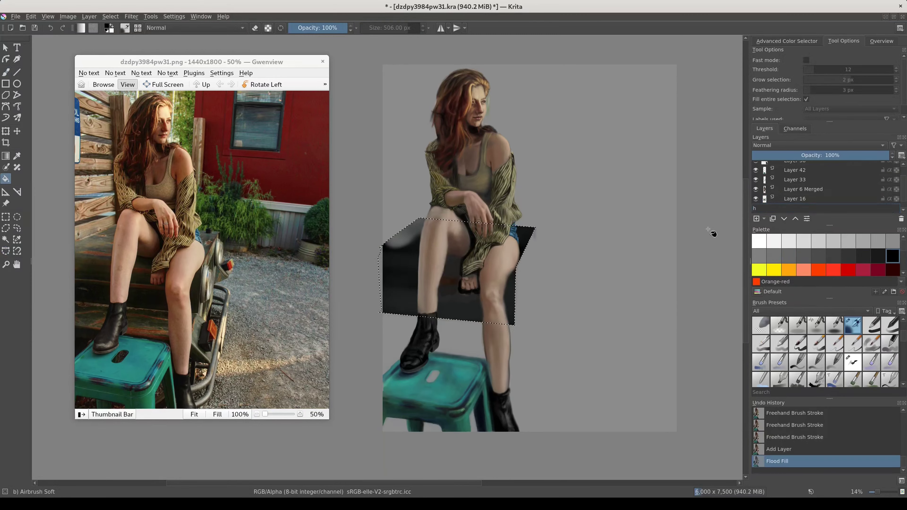
{"action": "type", "text": "on"}
{"action": "key", "text": "Return"}
- Draw two straight grain lines across the seat on Layer 16
{"action": "key", "text": "Up"}
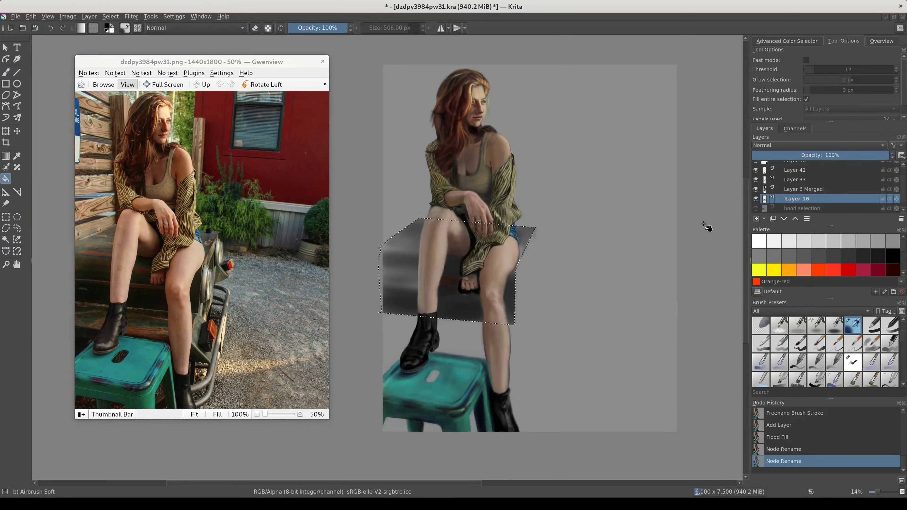
{"action": "key", "text": "b"}
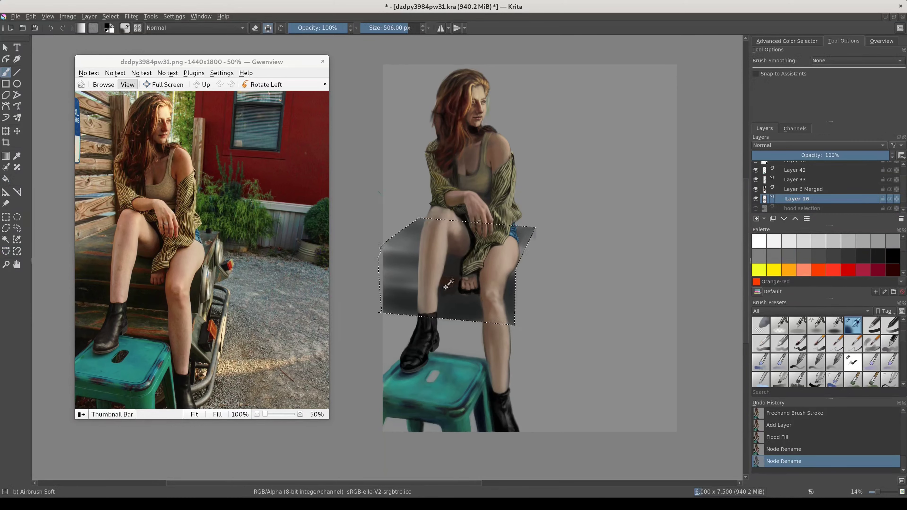
{"action": "key", "text": "v"}
{"action": "left_click_drag", "start_coordinate": [484, 297], "coordinate": [382, 290]}
{"action": "left_click_drag", "start_coordinate": [481, 300], "coordinate": [384, 294]}
- Erase overlapping paint inside the seat near the knees on Layer 6 Merged
{"action": "key", "text": "Page_Up"}
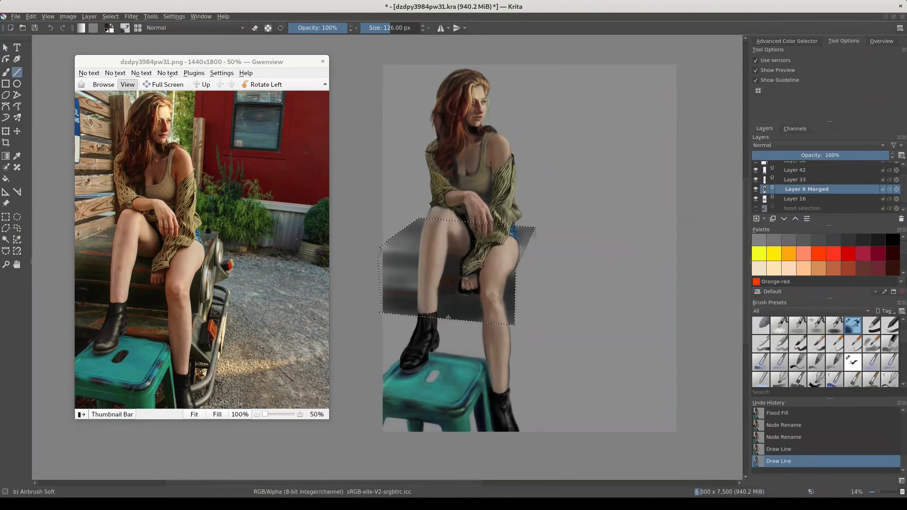
{"action": "key", "text": "b"}
{"action": "key", "text": "e"}
{"action": "left_click_drag", "start_coordinate": [452, 302], "coordinate": [456, 297]}
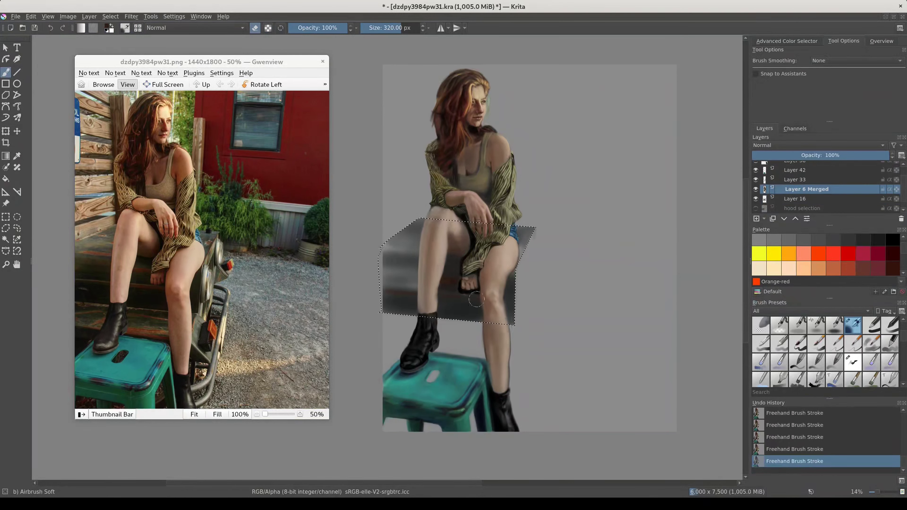
- Tint the left part of the seat green on Layer 16 with the soft basic brush
{"action": "left_click", "coordinate": [808, 200]}
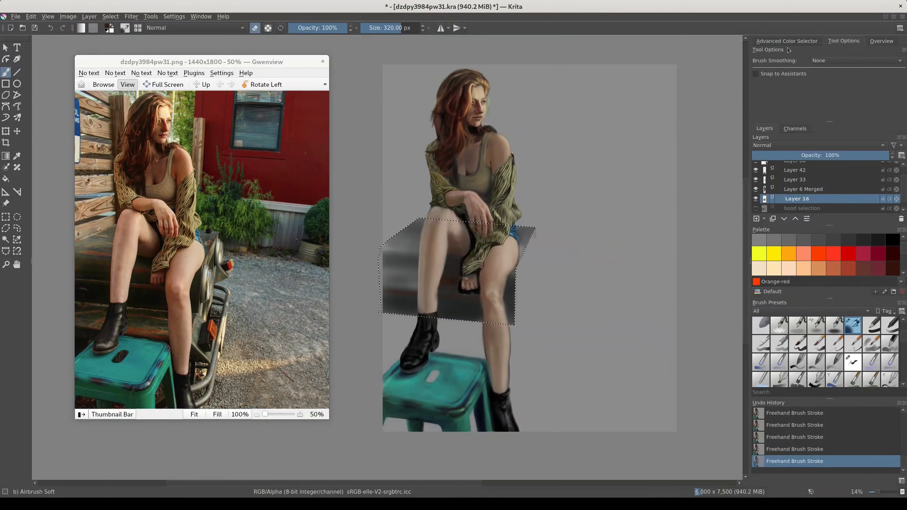
{"action": "left_click", "coordinate": [787, 41]}
{"action": "key", "text": "e"}
{"action": "left_click", "coordinate": [826, 64]}
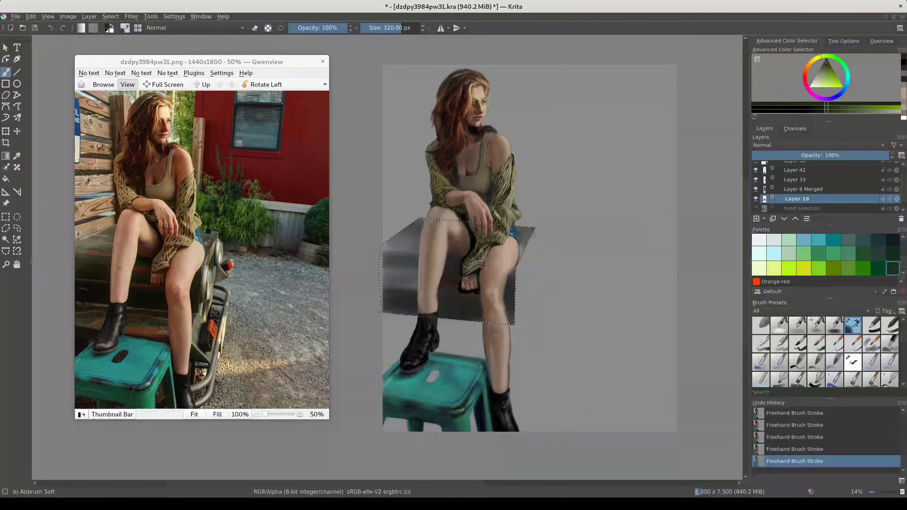
{"action": "left_click", "coordinate": [853, 362]}
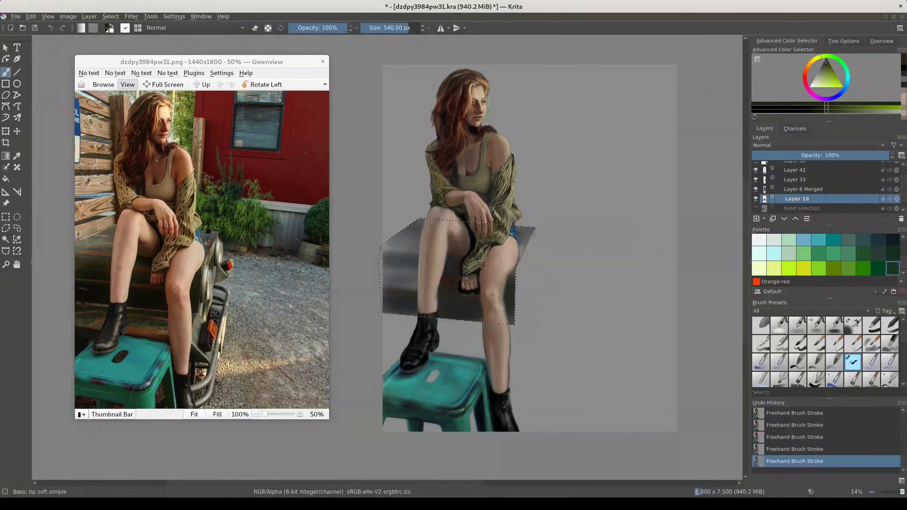
{"action": "left_click_drag", "start_coordinate": [400, 280], "coordinate": [411, 269]}
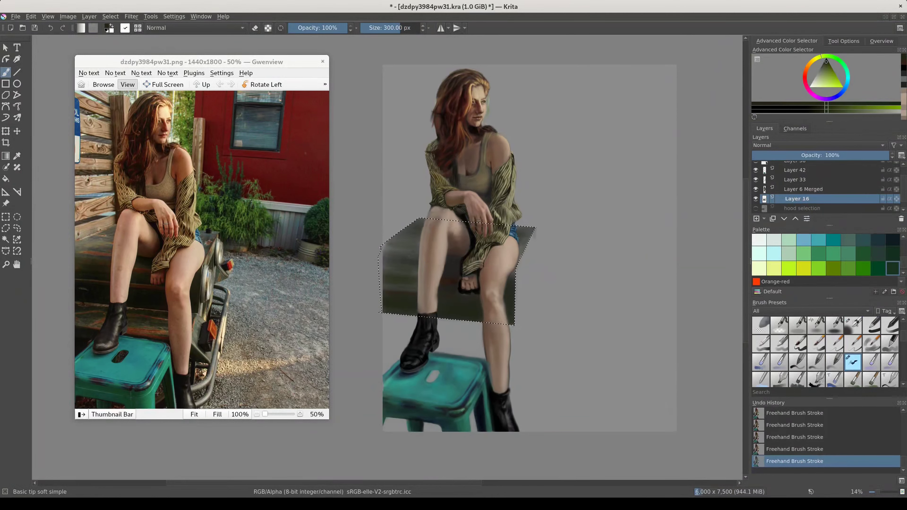
- Paint the seat in orange-brown, green, dark teal and brown, briefly trying another brush preset
{"action": "left_click", "coordinate": [401, 268], "text": "ctrl"}
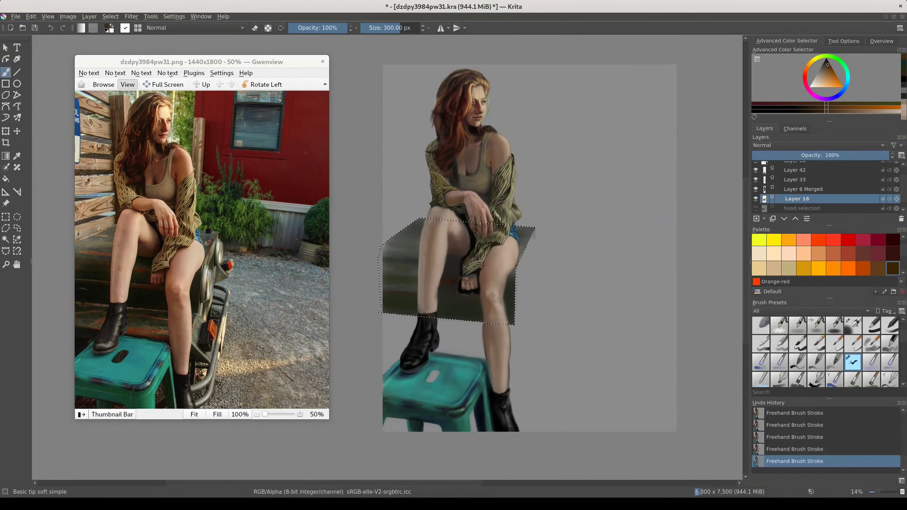
{"action": "left_click", "coordinate": [401, 268], "text": "ctrl"}
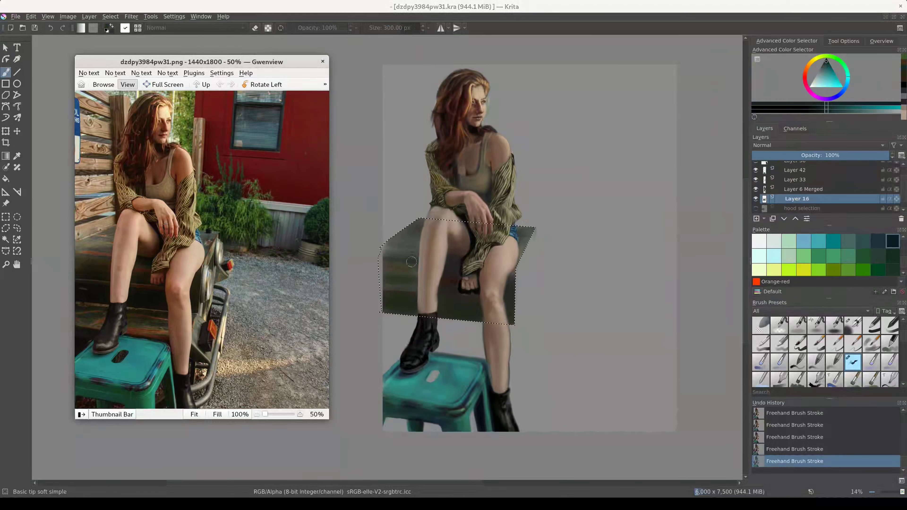
{"action": "left_click", "coordinate": [391, 258], "text": "ctrl"}
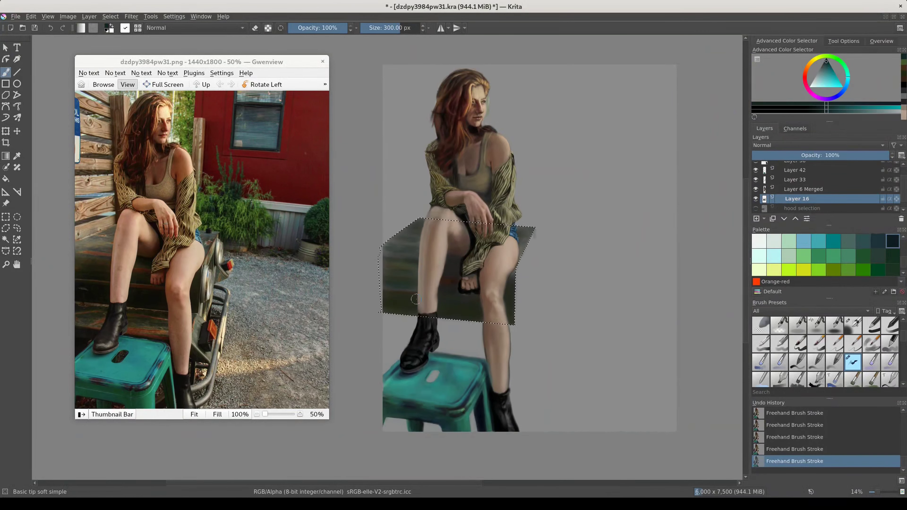
{"action": "left_click", "coordinate": [827, 70]}
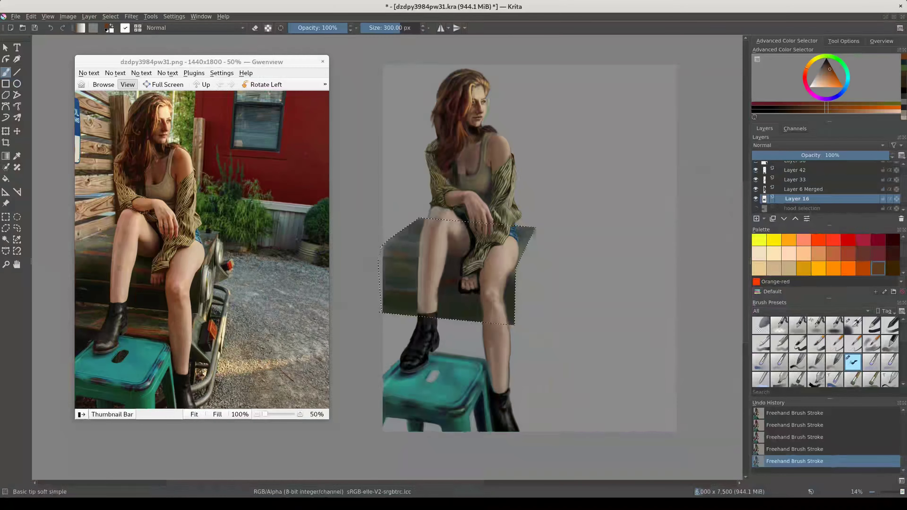
{"action": "right_click", "coordinate": [573, 209]}
{"action": "left_click", "coordinate": [502, 270]}
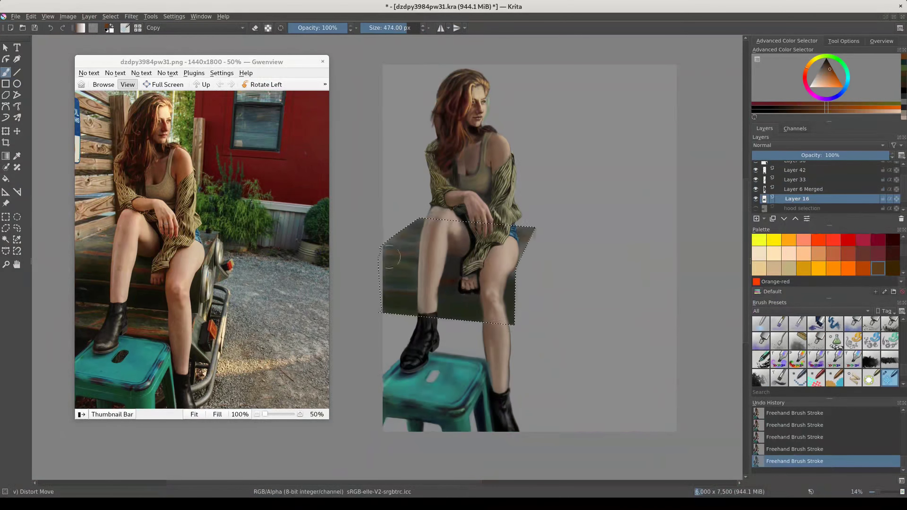
{"action": "key", "text": "slash"}
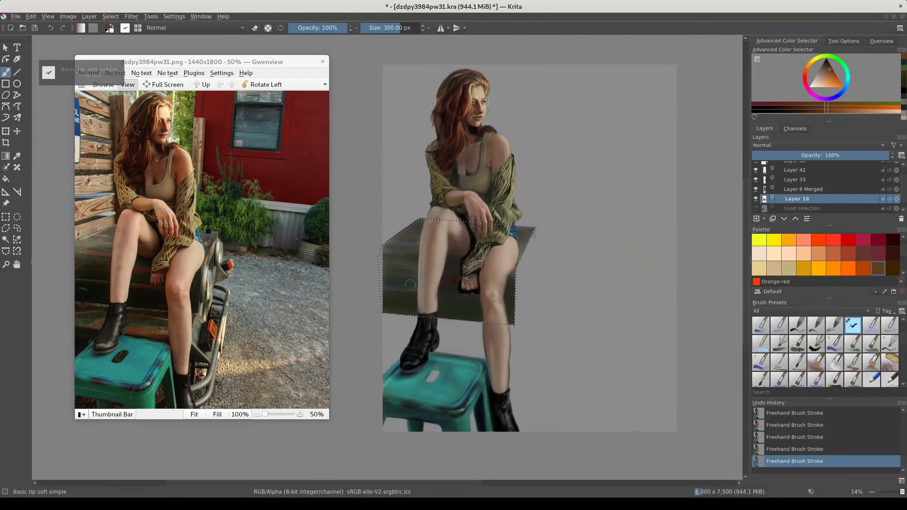
- Resize the soft brush and add yellow-green grain strokes to the seat
{"action": "scroll", "coordinate": [425, 247], "scroll_direction": "up", "scroll_amount": 5}
{"action": "key", "text": "bracketleft"}
{"action": "key", "text": "bracketleft"}
{"action": "key", "text": "bracketleft"}
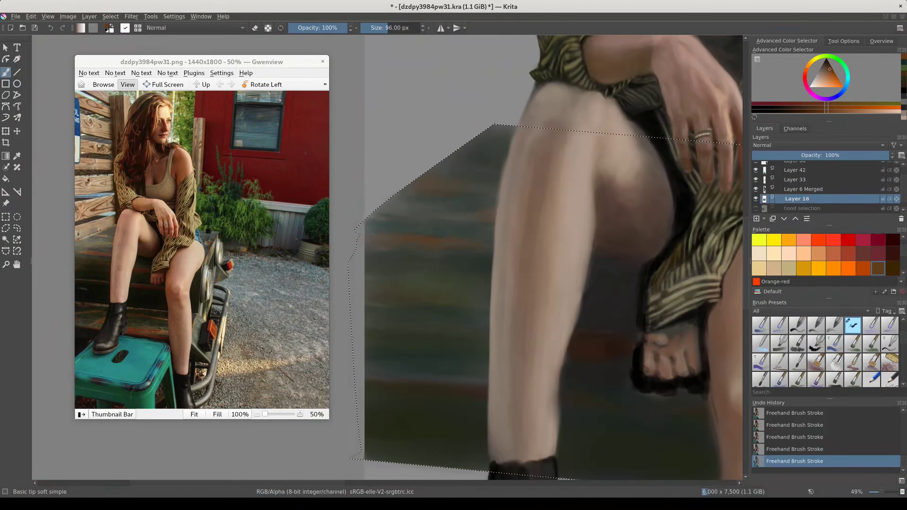
{"action": "left_click", "coordinate": [831, 68]}
{"action": "scroll", "coordinate": [821, 256], "scroll_direction": "down", "scroll_amount": 3}
{"action": "key", "text": "bracketright"}
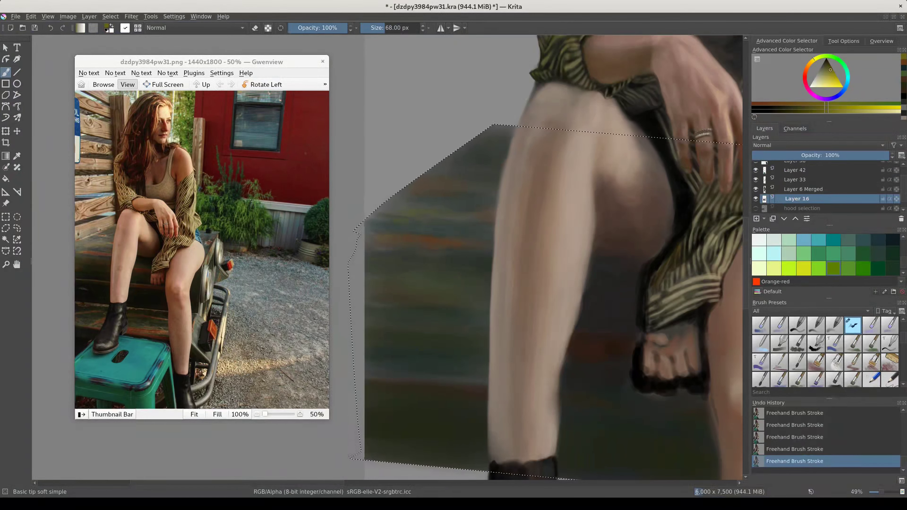
{"action": "scroll", "coordinate": [399, 274], "scroll_direction": "down", "scroll_amount": 2}
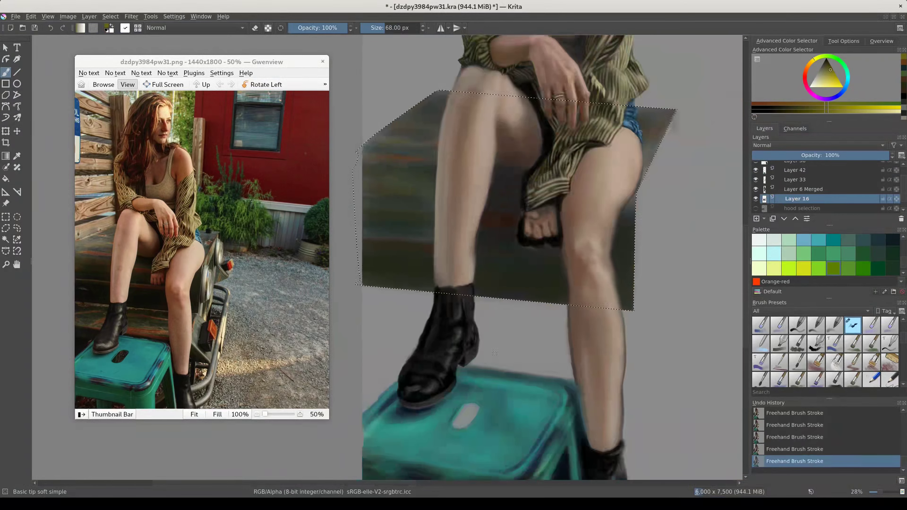
{"action": "key", "text": "Page_Up"}
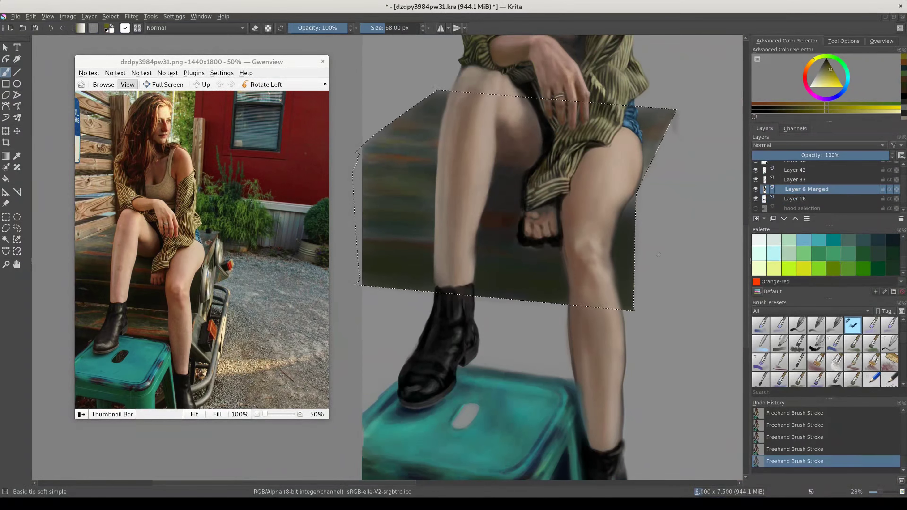
- Clear the stray paint around the hanging fist on Layer 6 Merged
{"action": "left_click", "coordinate": [17, 228]}
{"action": "mouse_move", "coordinate": [523, 223]}
{"action": "left_mouse_down"}
{"action": "mouse_move", "coordinate": [563, 257]}
{"action": "mouse_move", "coordinate": [523, 215]}
{"action": "left_mouse_up"}
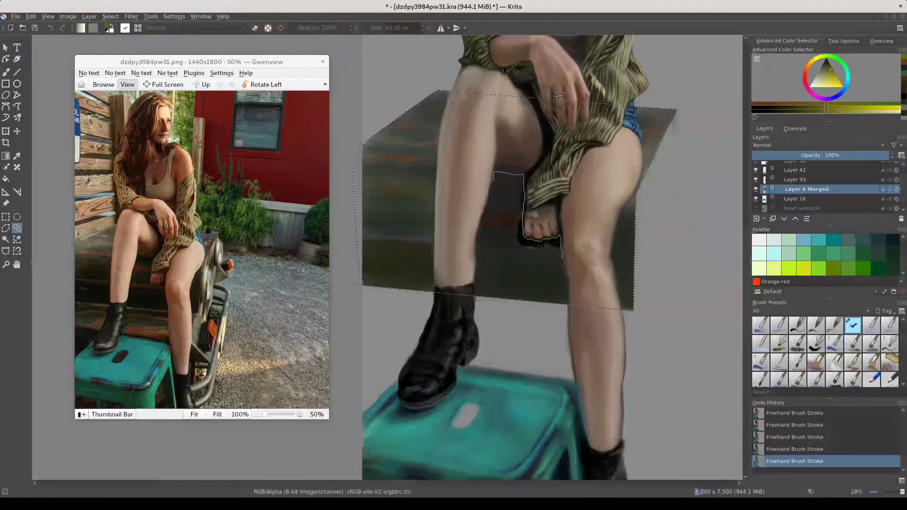
{"action": "key", "text": "Delete"}
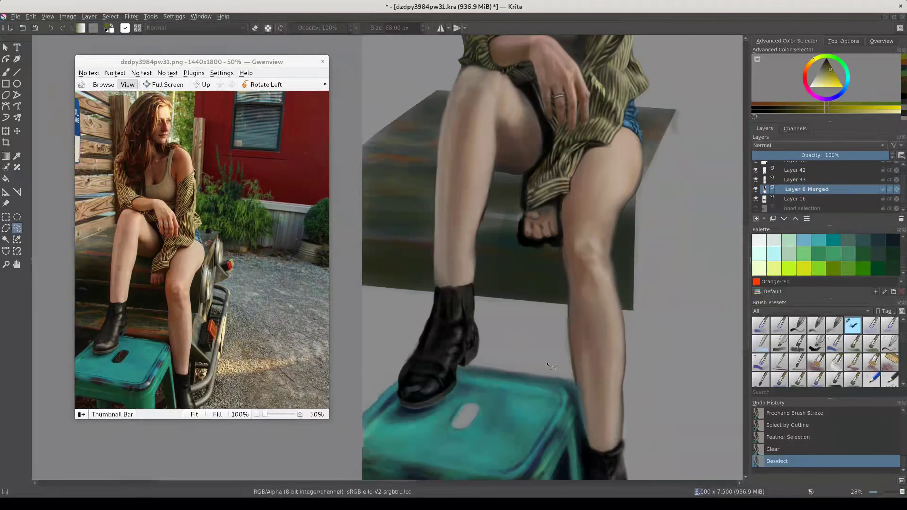
{"action": "key", "text": "ctrl+shift+a"}
- Select Layer 16's opaque pixels and darken the seat between the legs with a large black brush
{"action": "right_click", "coordinate": [797, 200]}
{"action": "left_click", "coordinate": [804, 321]}
{"action": "key", "text": "b"}
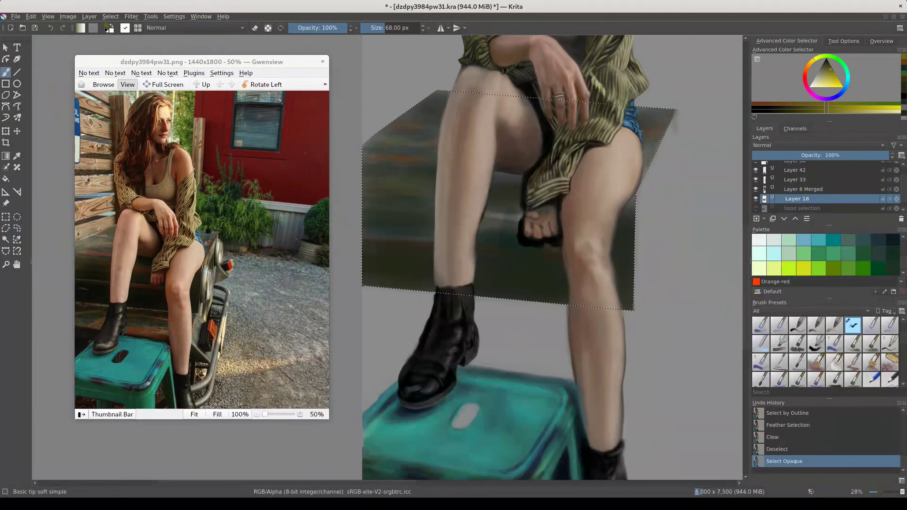
{"action": "key", "text": "d"}
{"action": "key", "text": "bracketright"}
{"action": "key", "text": "bracketright"}
{"action": "key", "text": "bracketright"}
{"action": "key", "text": "minus"}
{"action": "key", "text": "minus"}
{"action": "key", "text": "minus"}
{"action": "key", "text": "bracketright"}
{"action": "key", "text": "bracketright"}
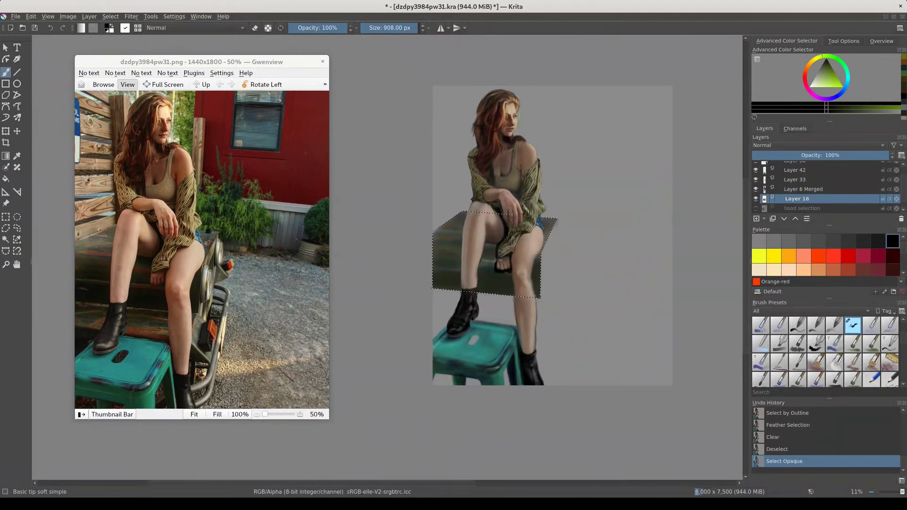
{"action": "left_click_drag", "start_coordinate": [493, 282], "coordinate": [509, 288]}
{"action": "left_click_drag", "start_coordinate": [536, 250], "coordinate": [538, 285]}
{"action": "left_click_drag", "start_coordinate": [485, 272], "coordinate": [502, 281]}
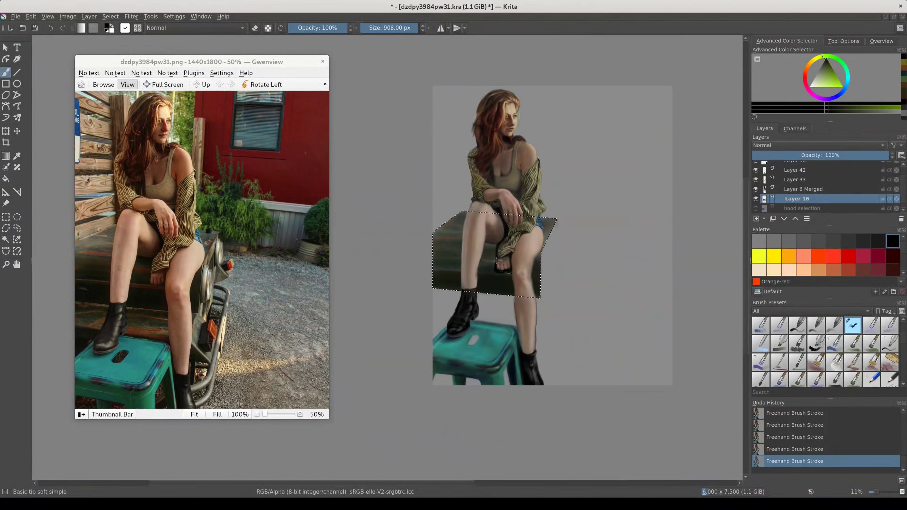
- Shade the seat with grey-green in Overlay and Divide modes, then black in Multiply, and deselect
{"action": "key", "text": "bracketleft"}
{"action": "key", "text": "bracketleft"}
{"action": "left_click", "coordinate": [215, 28]}
{"action": "left_click", "coordinate": [215, 94]}
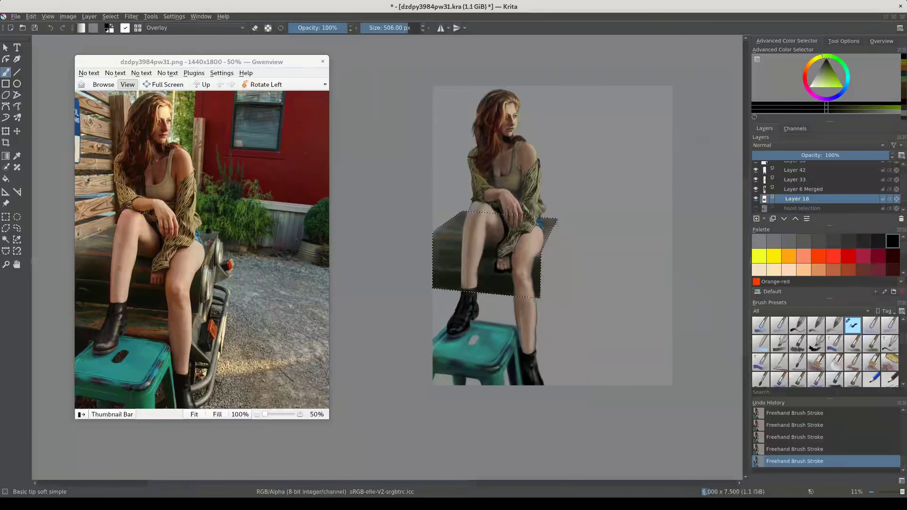
{"action": "left_click", "coordinate": [643, 228], "text": "ctrl"}
{"action": "key", "text": "bracketright"}
{"action": "left_click", "coordinate": [196, 28]}
{"action": "left_click", "coordinate": [172, 71]}
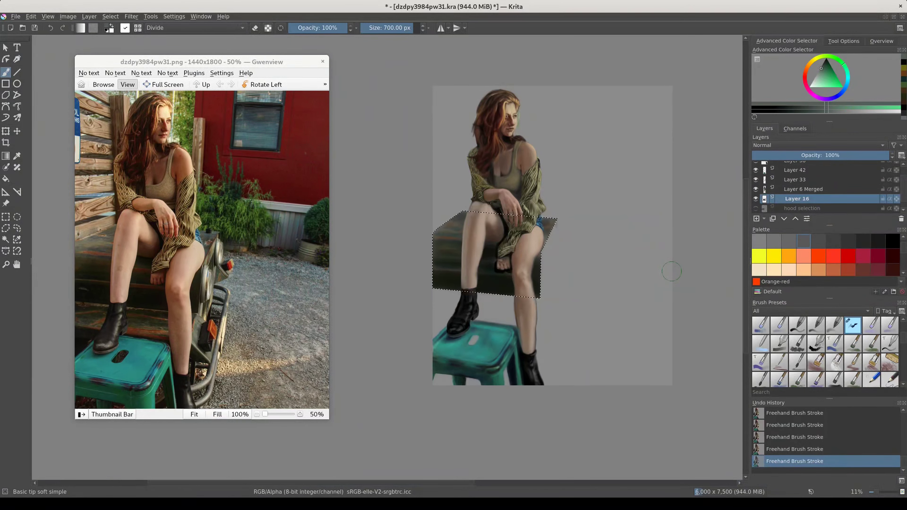
{"action": "left_click", "coordinate": [196, 28]}
{"action": "left_click", "coordinate": [168, 47]}
{"action": "left_click", "coordinate": [893, 241]}
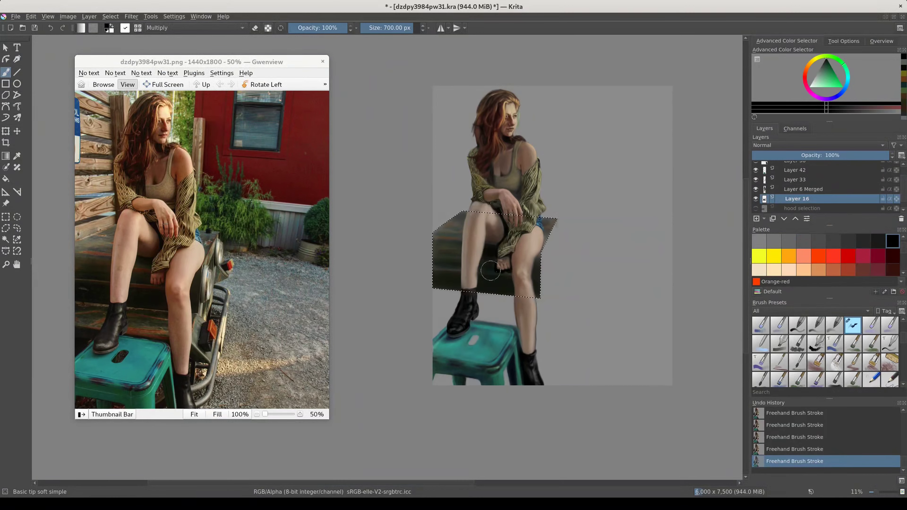
{"action": "key", "text": "ctrl+shift+a"}
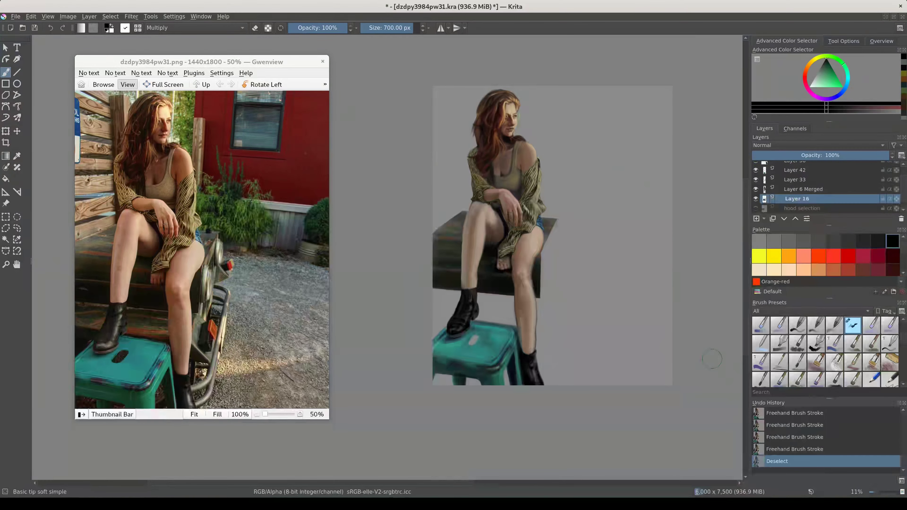
{"action": "key", "text": "slash"}
- Blend and soften the seat shading with the Blender Blur brush
{"action": "scroll", "coordinate": [572, 235], "scroll_direction": "up", "scroll_amount": 5}
{"action": "left_click_drag", "start_coordinate": [571, 236], "coordinate": [561, 258]}
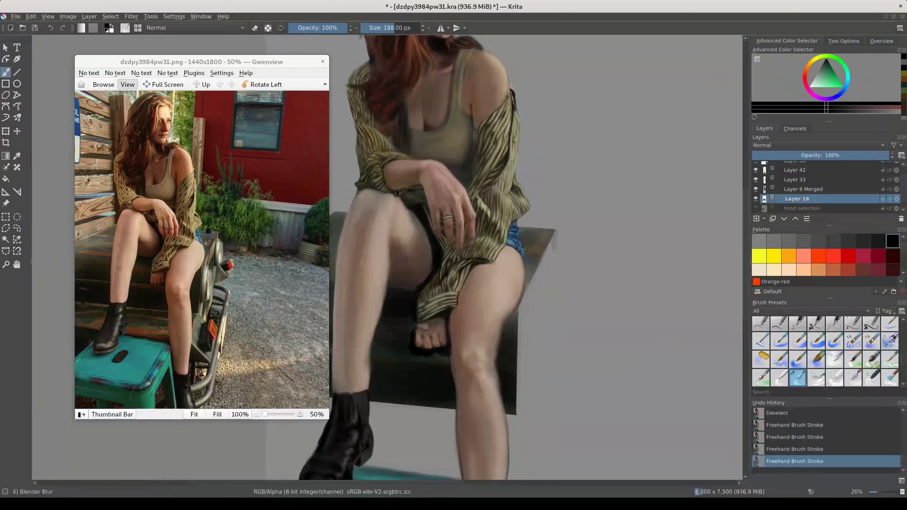
{"action": "left_click_drag", "start_coordinate": [428, 250], "coordinate": [578, 276]}
{"action": "left_click_drag", "start_coordinate": [548, 468], "coordinate": [513, 389]}
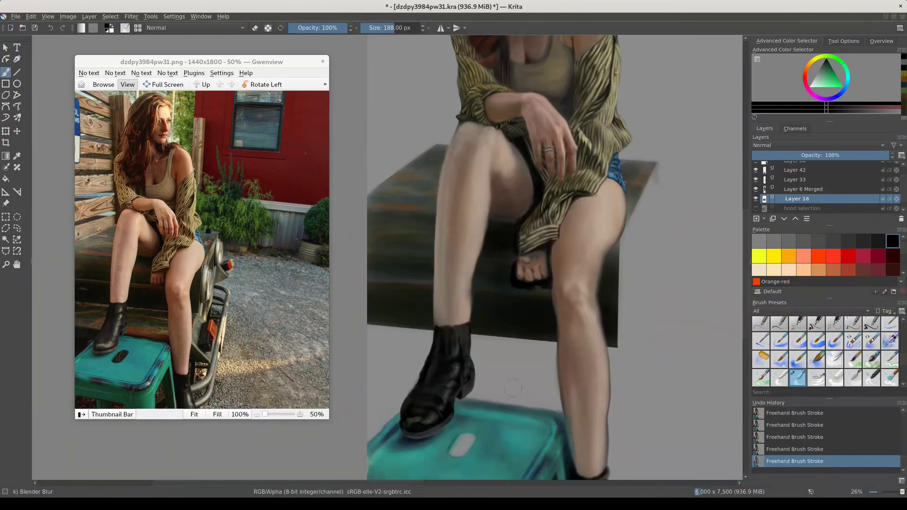
{"action": "key", "text": "slash"}
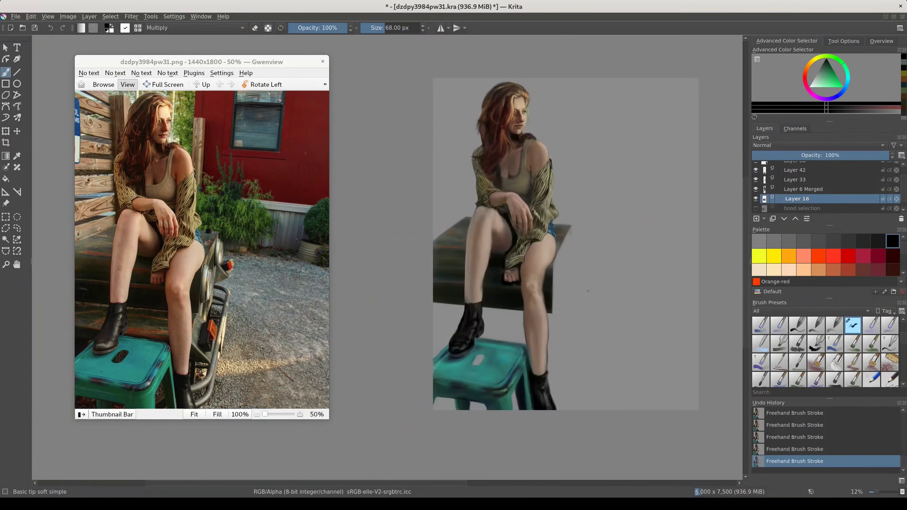
{"action": "scroll", "coordinate": [553, 240], "scroll_direction": "down", "scroll_amount": 3}
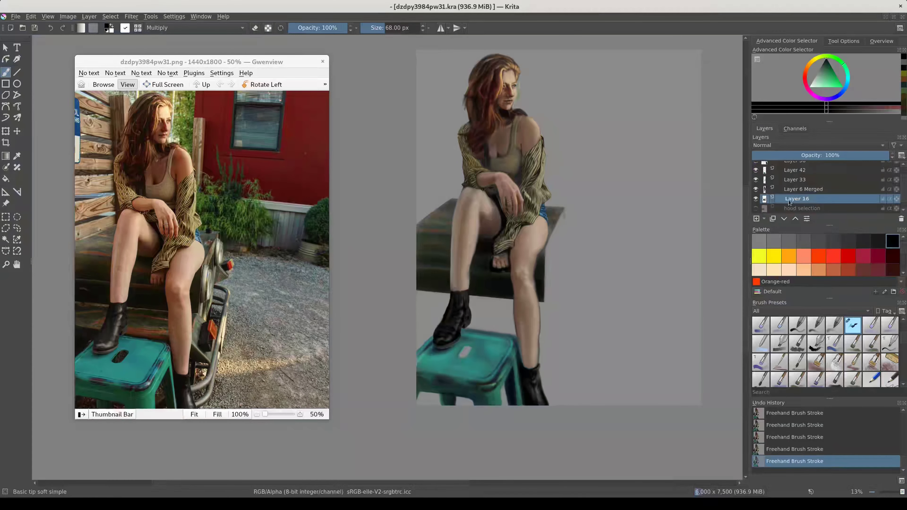
- Clear a traced area around the hanging foot on Layer 6 Merged
{"action": "key", "text": "Page_Up"}
{"action": "scroll", "coordinate": [505, 269], "scroll_direction": "up", "scroll_amount": 4}
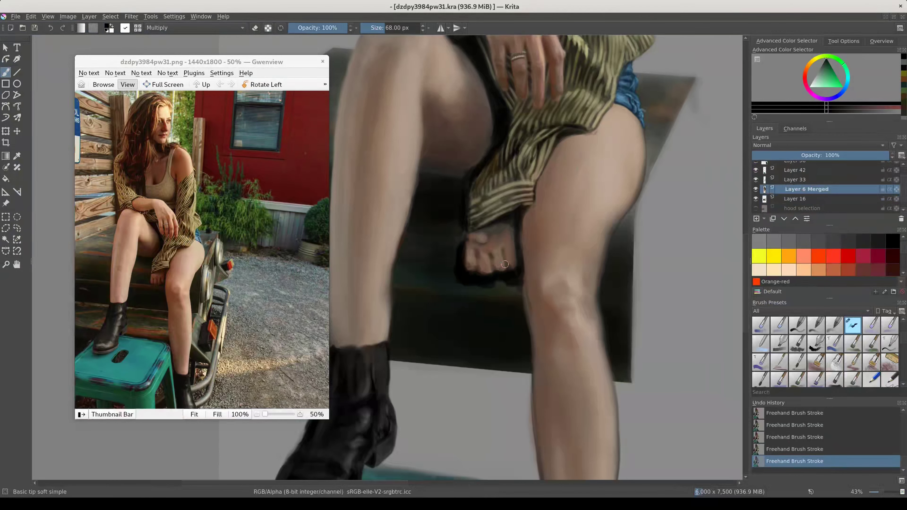
{"action": "key", "text": "ctrl+r"}
{"action": "mouse_move", "coordinate": [521, 302]}
{"action": "left_mouse_down"}
{"action": "mouse_move", "coordinate": [458, 180]}
{"action": "mouse_move", "coordinate": [466, 233]}
{"action": "left_mouse_up"}
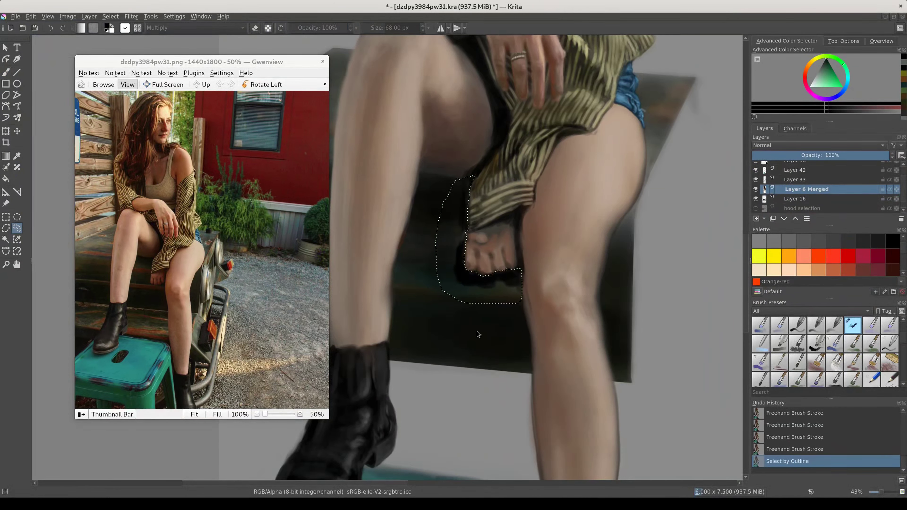
{"action": "key", "text": "Delete"}
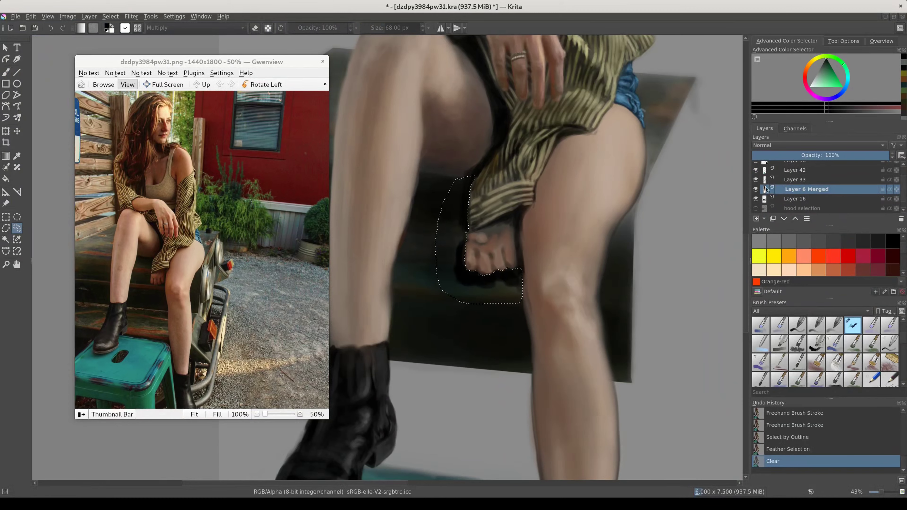
- Clear the stray paint near the shirt hem on Layer 33 and deselect
{"action": "left_click", "coordinate": [790, 180]}
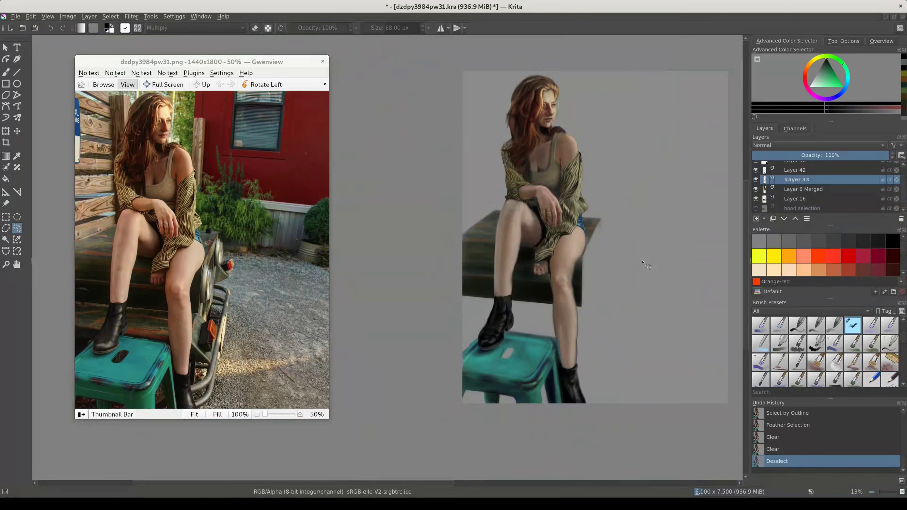
{"action": "scroll", "coordinate": [543, 249], "scroll_direction": "up", "scroll_amount": 3, "text": "ctrl"}
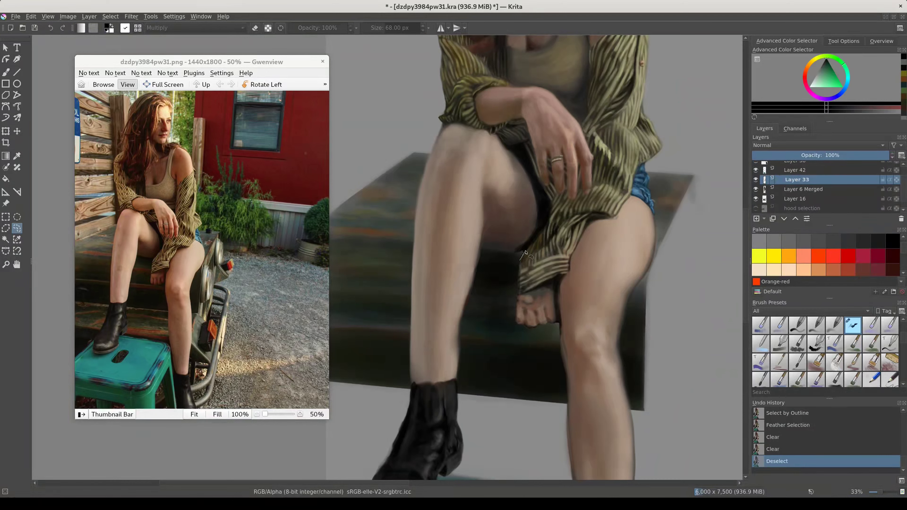
{"action": "left_click_drag", "start_coordinate": [520, 260], "coordinate": [533, 229]}
{"action": "key", "text": "Delete"}
{"action": "key", "text": "ctrl+shift+a"}
- Paint a black shadow under the shirt hem on Layer 6 Merged
{"action": "key", "text": "Page_Down"}
{"action": "key", "text": "b"}
{"action": "key", "text": "d"}
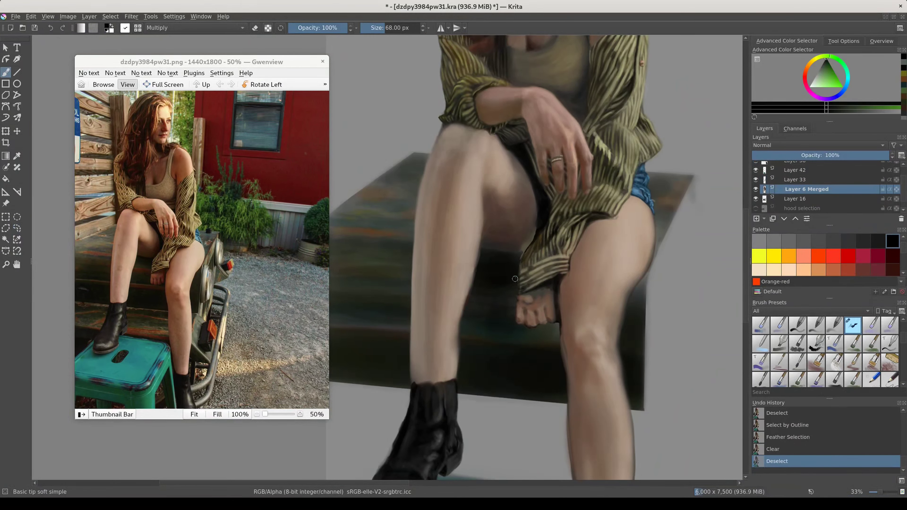
{"action": "left_click_drag", "start_coordinate": [516, 270], "coordinate": [528, 240]}
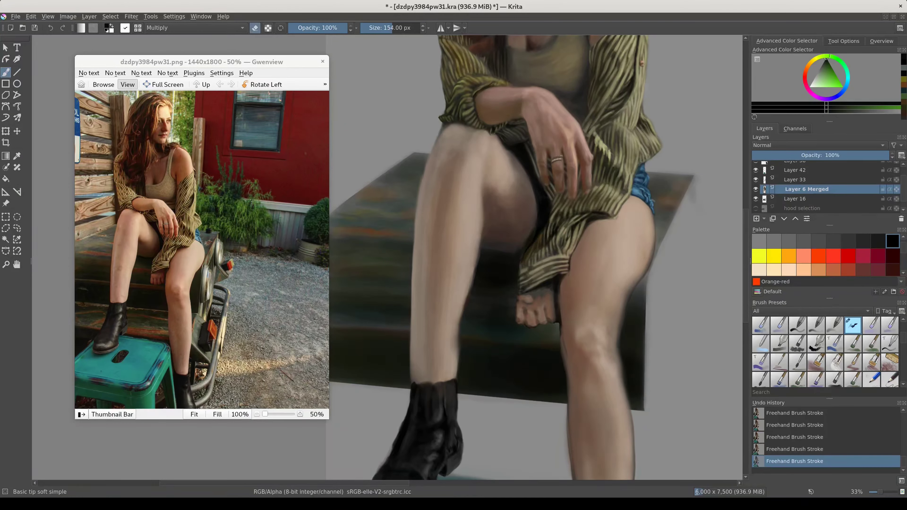
{"action": "key", "text": "ctrl+r"}
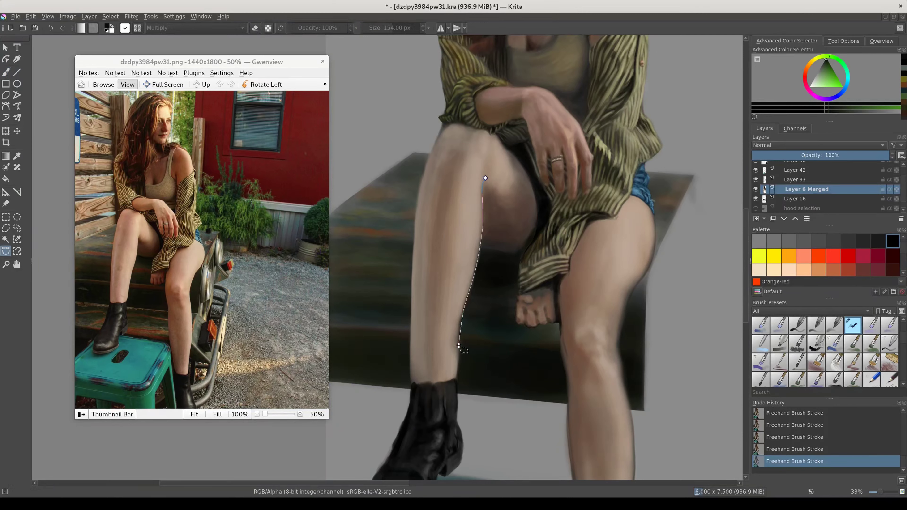
- Outline the gap between the legs with a Bezier selection and paint dark Multiply shadow inside
{"action": "left_click", "coordinate": [556, 407]}
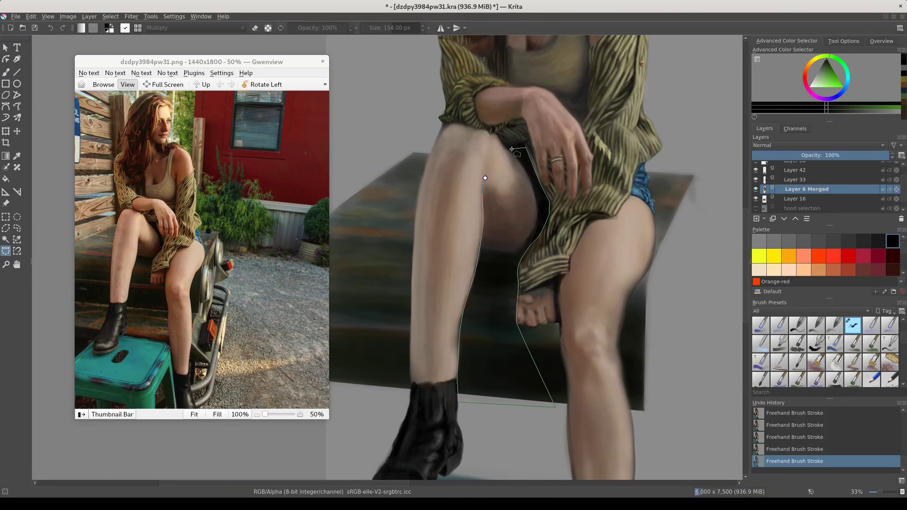
{"action": "double_click", "coordinate": [482, 147]}
{"action": "key", "text": "b"}
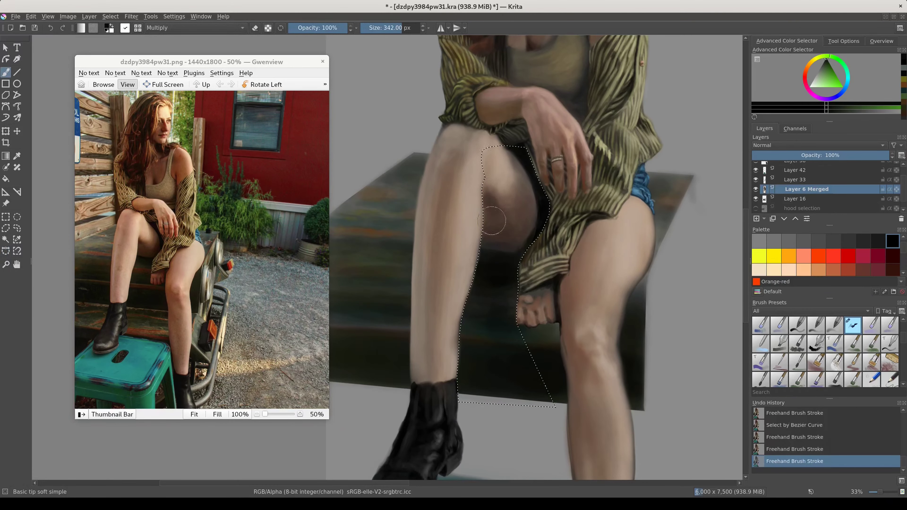
{"action": "left_click_drag", "start_coordinate": [492, 221], "coordinate": [498, 243]}
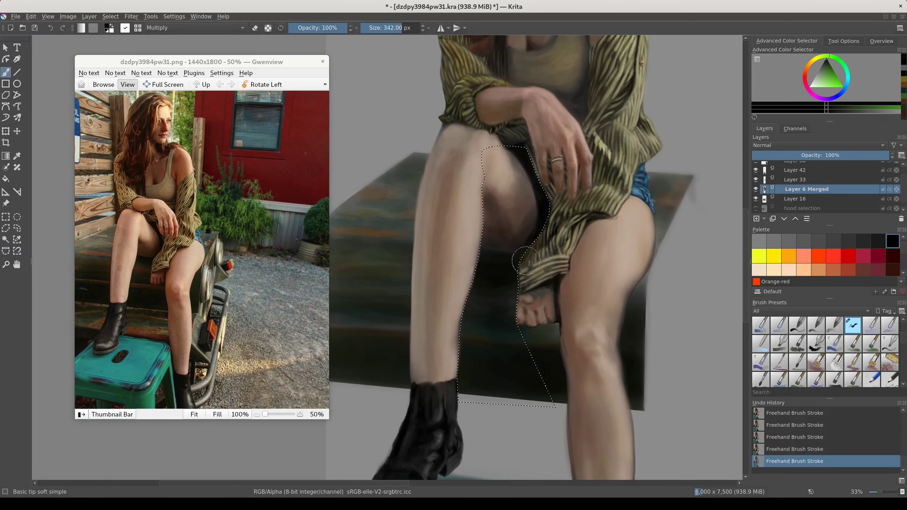
{"action": "left_click", "coordinate": [546, 257], "text": "ctrl"}
{"action": "left_click_drag", "start_coordinate": [546, 257], "coordinate": [532, 258]}
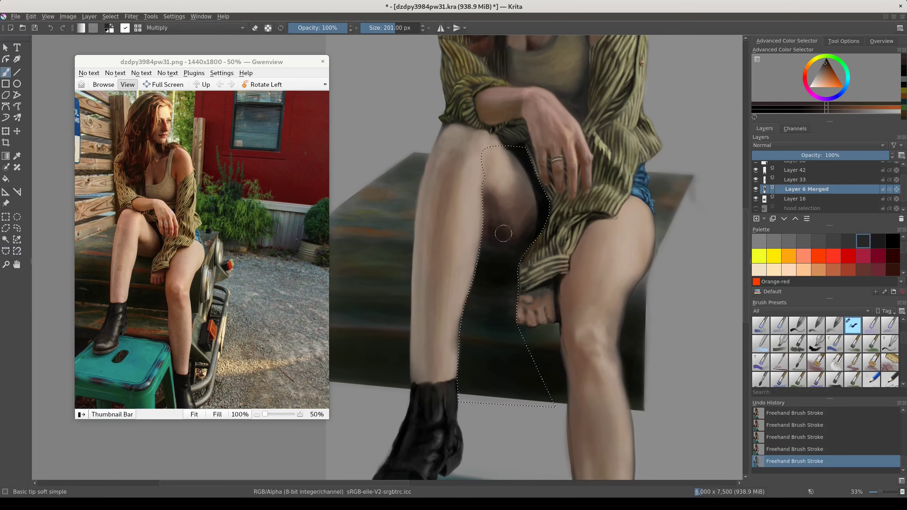
{"action": "key", "text": "ctrl+z"}
{"action": "key", "text": "ctrl+z"}
{"action": "key", "text": "ctrl+z"}
- Switch the brush to Normal, pick light grey at 320 px, invert the selection and soften the raised leg's inner edge
{"action": "left_click", "coordinate": [193, 28]}
{"action": "left_click", "coordinate": [187, 90]}
{"action": "key", "text": "ctrl+shift+z"}
{"action": "key", "text": "ctrl+shift+z"}
{"action": "key", "text": "ctrl+shift+z"}
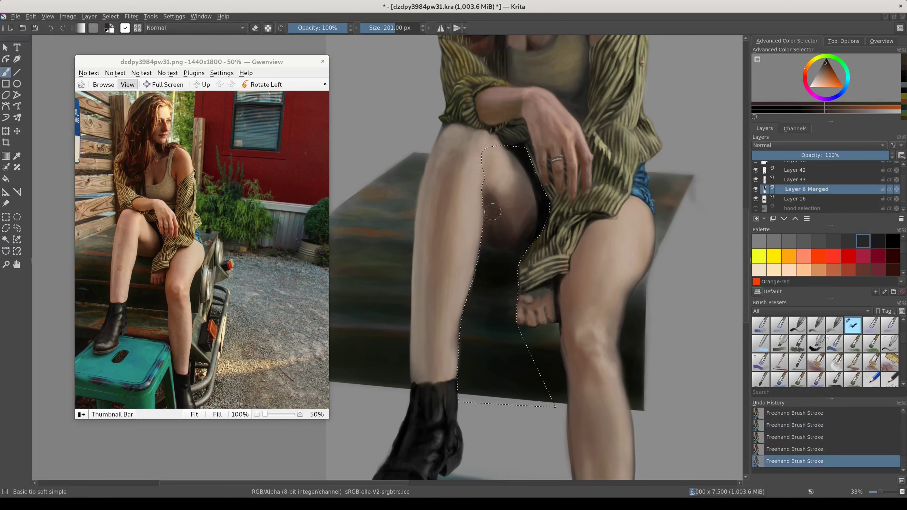
{"action": "left_click_drag", "start_coordinate": [514, 180], "coordinate": [522, 181]}
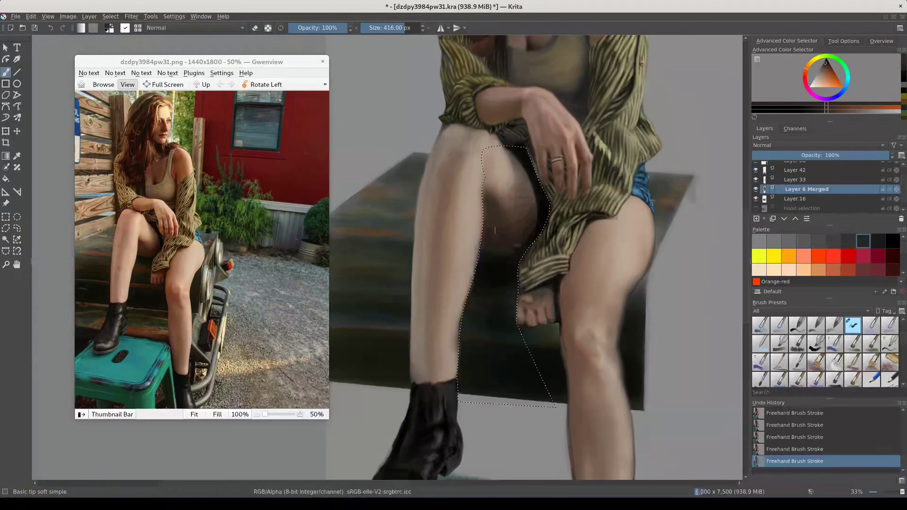
{"action": "key", "text": "d"}
{"action": "left_click_drag", "start_coordinate": [496, 344], "coordinate": [475, 345]}
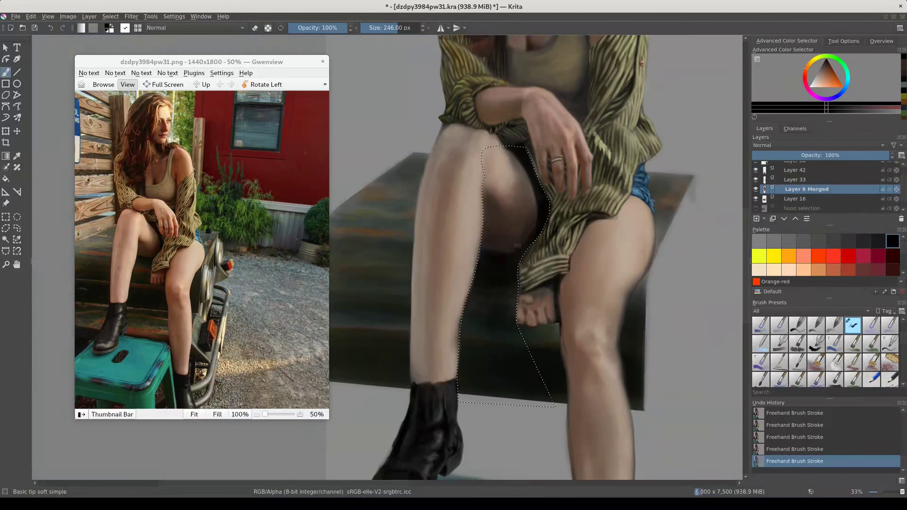
{"action": "left_click", "coordinate": [496, 453], "text": "ctrl"}
{"action": "left_click_drag", "start_coordinate": [497, 452], "coordinate": [505, 453]}
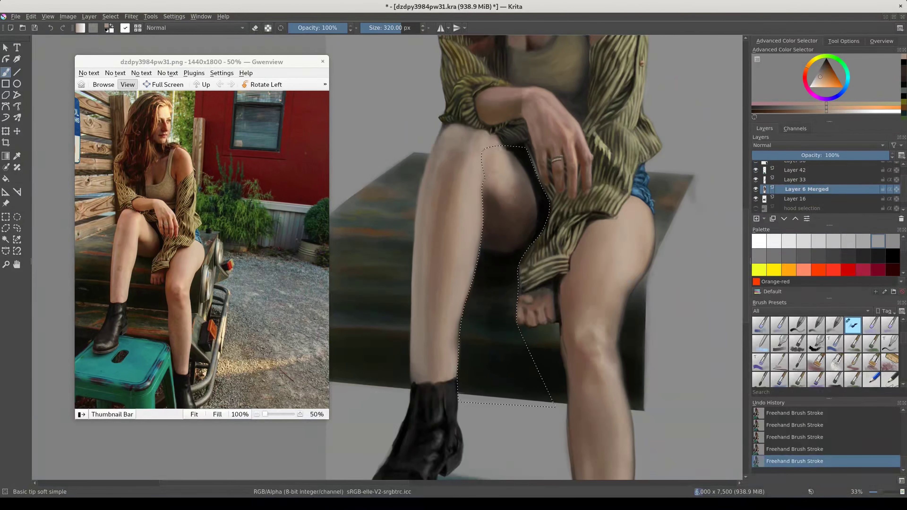
{"action": "key", "text": "ctrl+shift+i"}
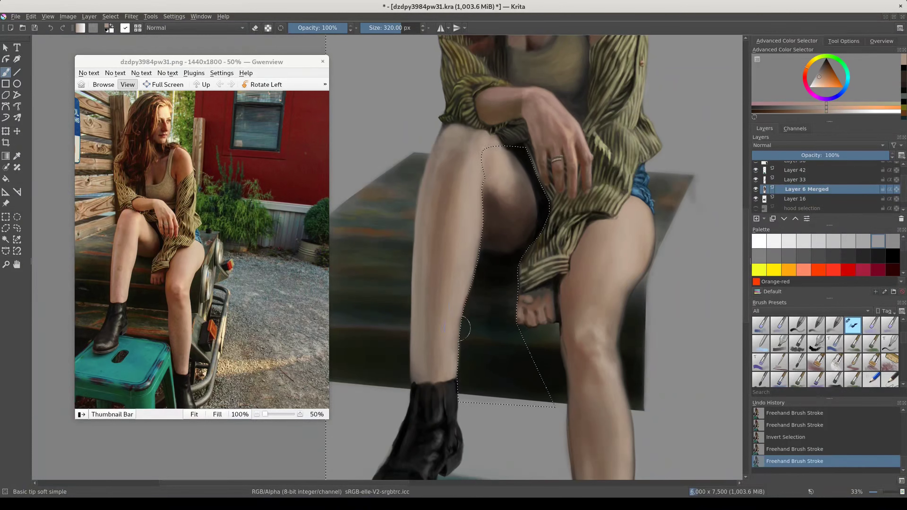
{"action": "left_click_drag", "start_coordinate": [535, 273], "coordinate": [510, 267]}
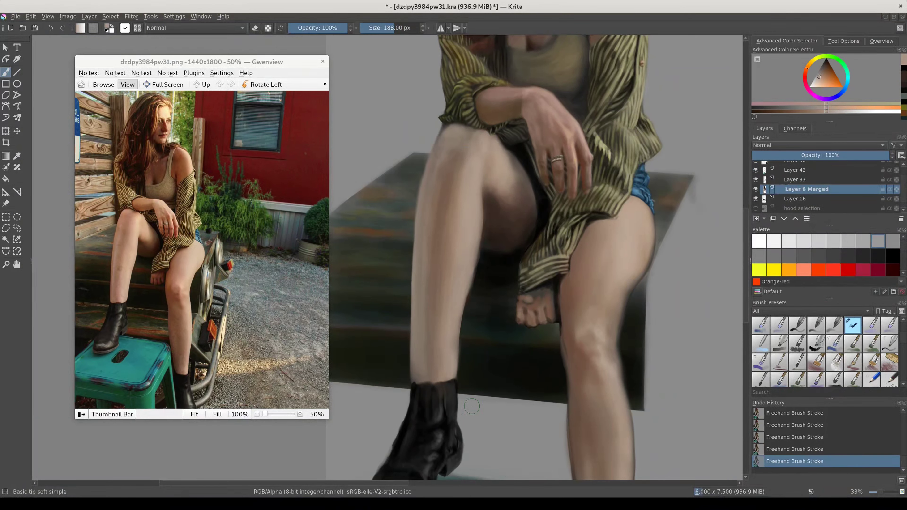
- On Layer 16, repaint the front of the seat in dark browns with a 188 px brush
{"action": "left_click", "coordinate": [510, 267], "text": "ctrl"}
{"action": "key", "text": "Page_Down"}
{"action": "key", "text": "minus"}
{"action": "key", "text": "minus"}
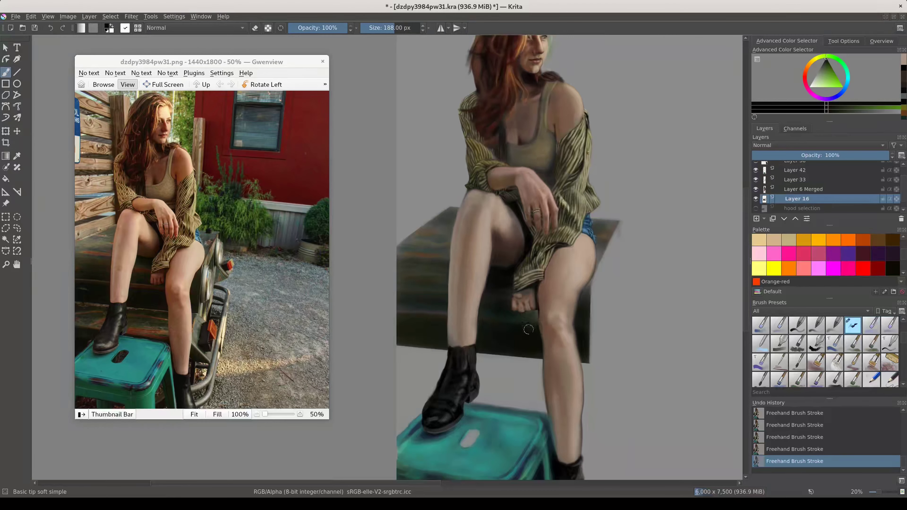
{"action": "left_click_drag", "start_coordinate": [396, 295], "coordinate": [440, 302]}
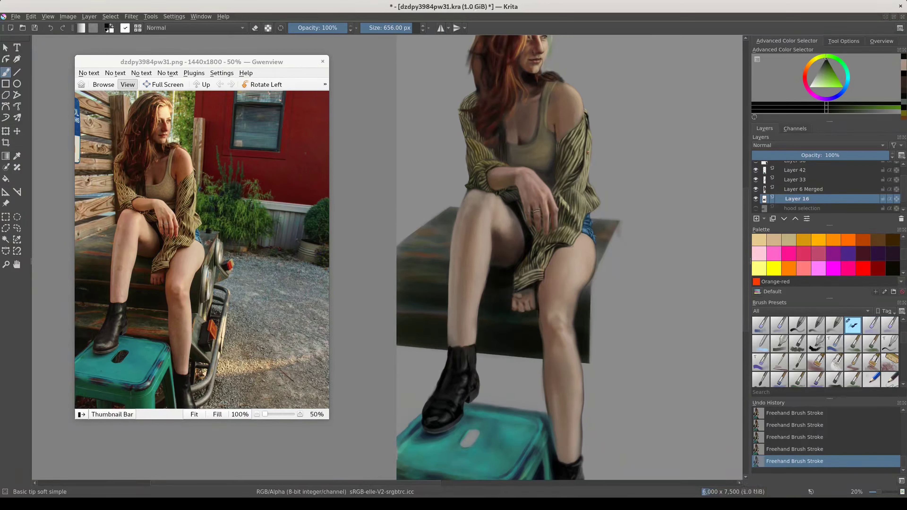
{"action": "left_click", "coordinate": [454, 273], "text": "ctrl"}
{"action": "key", "text": "bracketleft"}
{"action": "key", "text": "bracketleft"}
{"action": "key", "text": "bracketleft"}
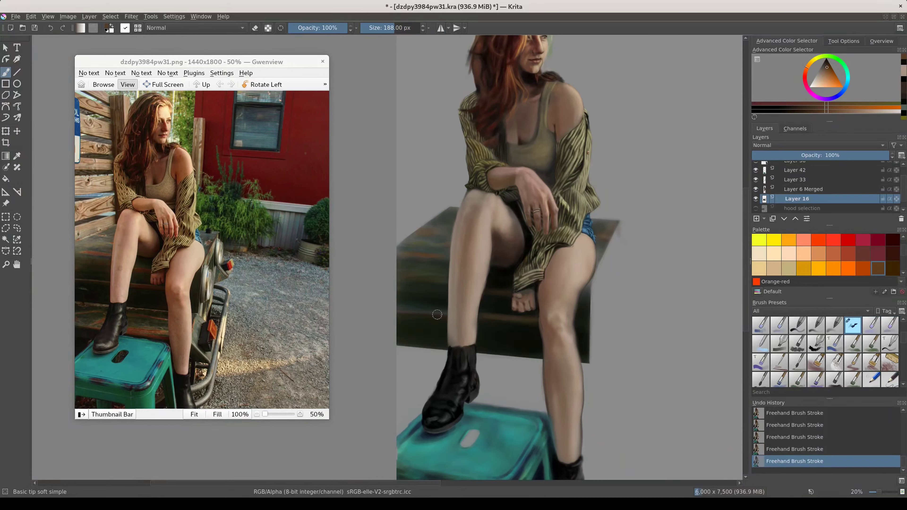
{"action": "left_click", "coordinate": [504, 291], "text": "ctrl"}
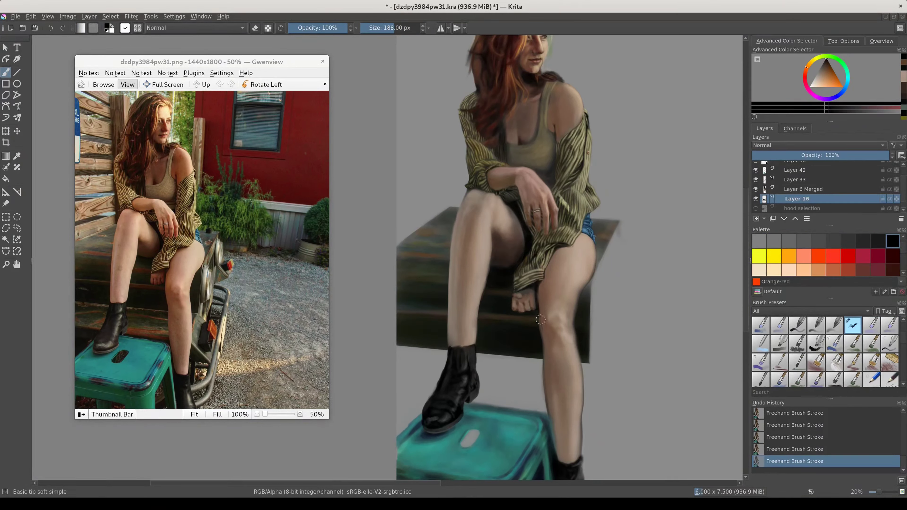
{"action": "left_click", "coordinate": [424, 254], "text": "ctrl"}
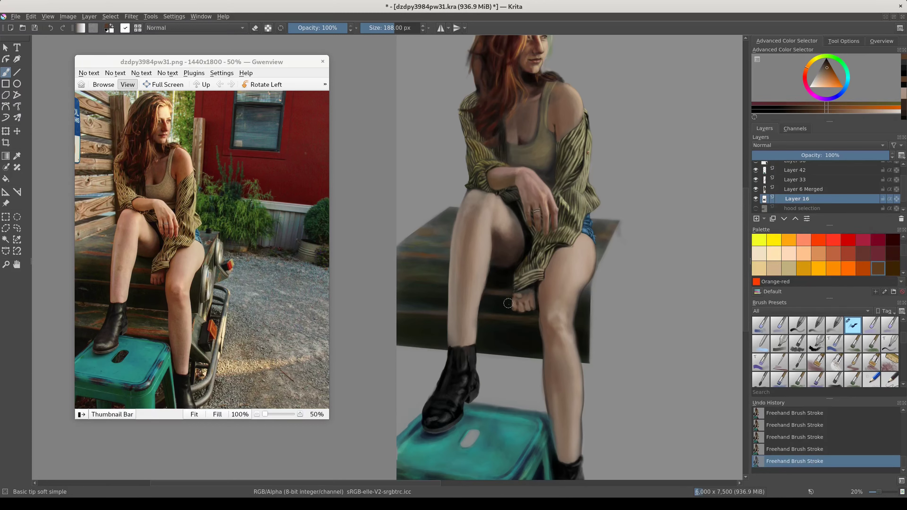
{"action": "left_click", "coordinate": [493, 306], "text": "ctrl"}
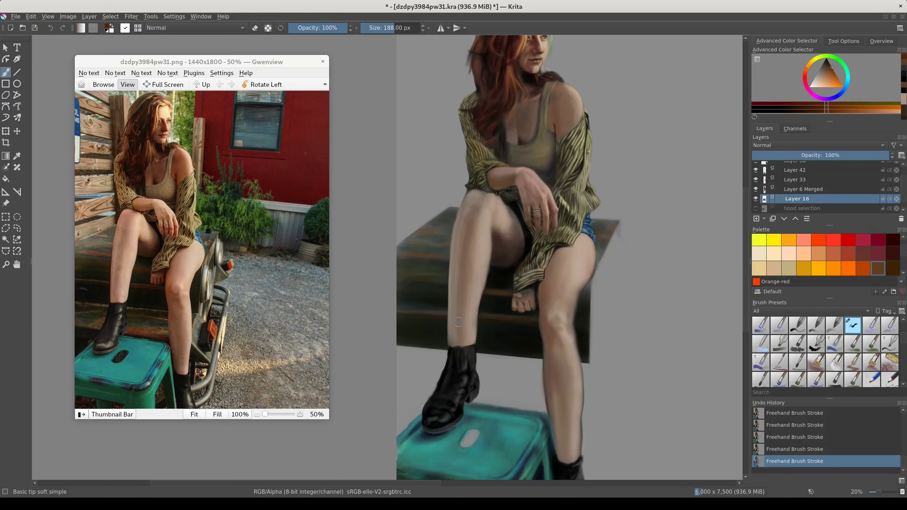
- Liquify the seat's lower-left edge into shape, apply it, and paint over the seat front again
{"action": "key", "text": "ctrl+t"}
{"action": "left_click", "coordinate": [844, 41]}
{"action": "mouse_move", "coordinate": [435, 325]}
{"action": "left_mouse_down"}
{"action": "mouse_move", "coordinate": [405, 315]}
{"action": "mouse_move", "coordinate": [425, 279]}
{"action": "mouse_move", "coordinate": [433, 310]}
{"action": "left_mouse_up"}
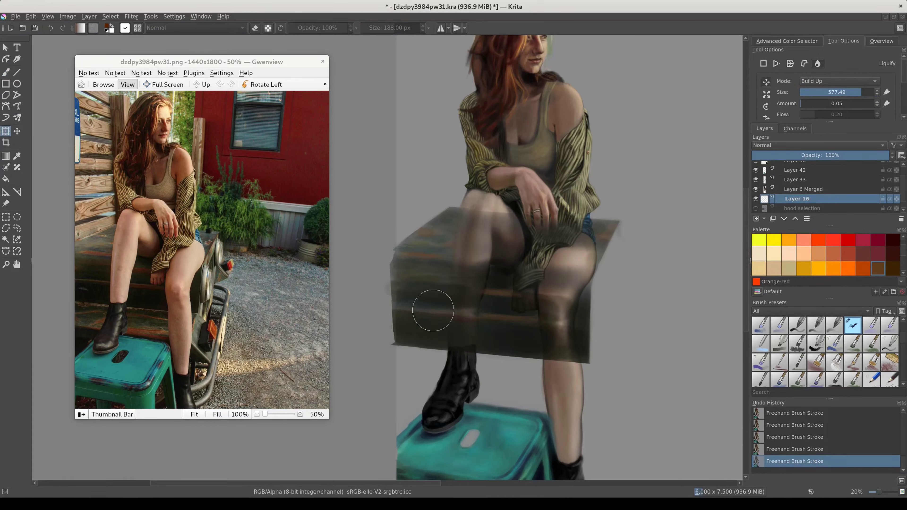
{"action": "key", "text": "Return"}
{"action": "key", "text": "b"}
{"action": "left_click_drag", "start_coordinate": [493, 287], "coordinate": [496, 302]}
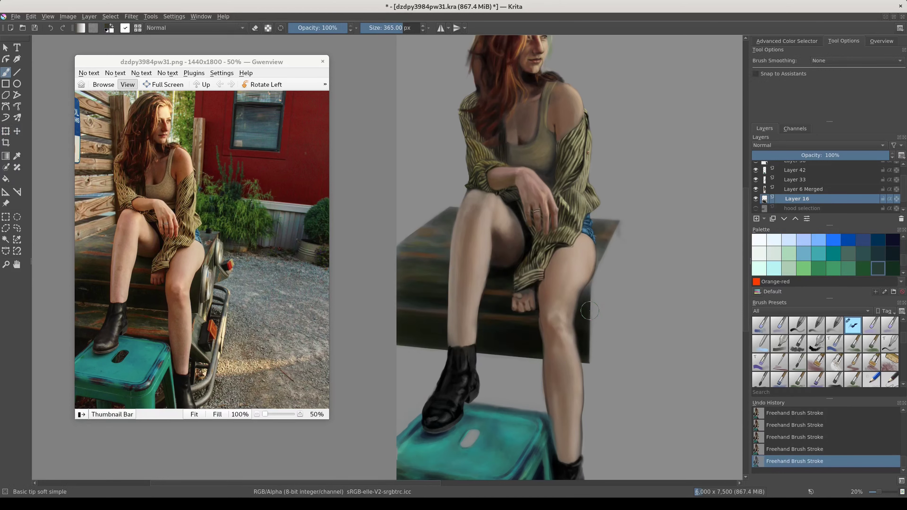
- Add a new empty Layer 45 and sample the hair colour
{"action": "key", "text": "Insert"}
{"action": "scroll", "coordinate": [427, 466], "scroll_direction": "down", "scroll_amount": 1}
{"action": "left_click", "coordinate": [488, 128], "text": "ctrl"}
{"action": "left_click", "coordinate": [787, 41]}
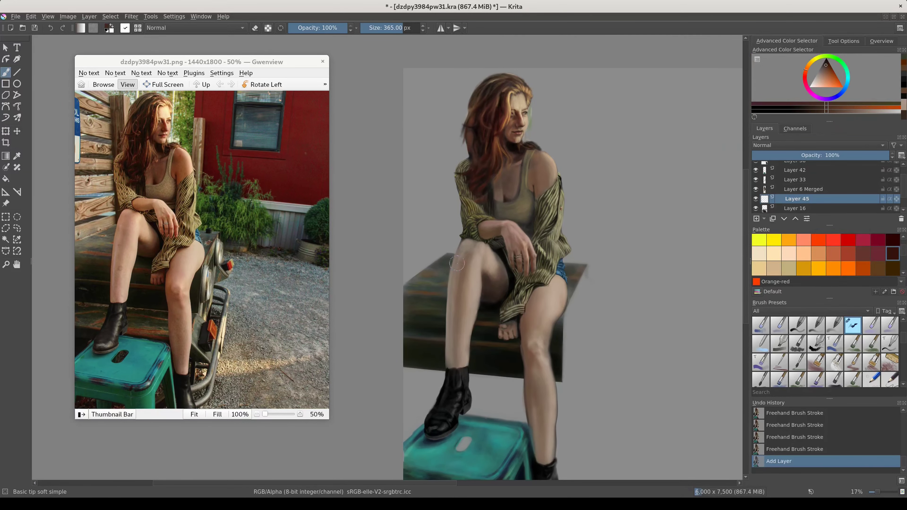
- Paint a faint vertical chair-back post behind the shoulder, extending it up beside the head
{"action": "left_click_drag", "start_coordinate": [455, 253], "coordinate": [452, 207]}
{"action": "left_click_drag", "start_coordinate": [451, 247], "coordinate": [451, 186]}
{"action": "mouse_move", "coordinate": [450, 138]}
{"action": "left_mouse_down"}
{"action": "mouse_move", "coordinate": [451, 81]}
{"action": "mouse_move", "coordinate": [460, 204]}
{"action": "left_mouse_up"}
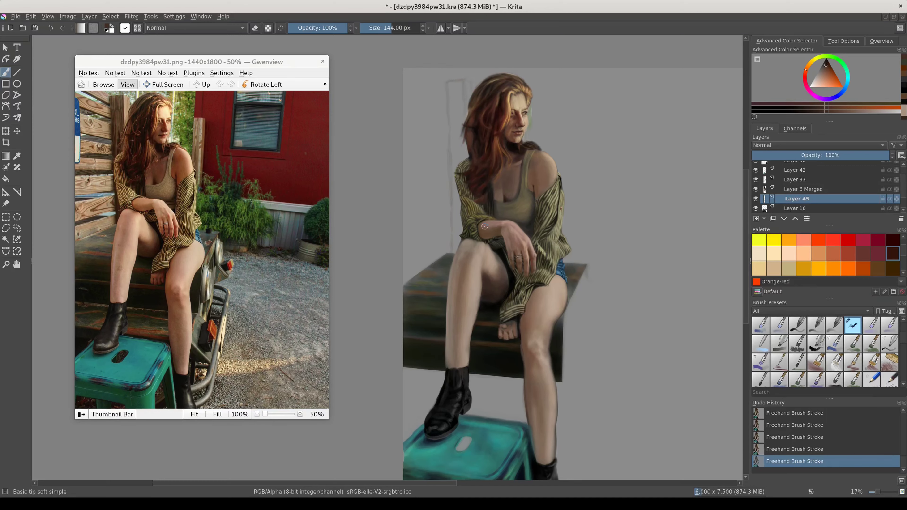
- Liquify the shirt's left shoulder inward on Layer 6 Merged, then add Layer 46 above Layer 45
{"action": "key", "text": "Page_Up"}
{"action": "key", "text": "ctrl+t"}
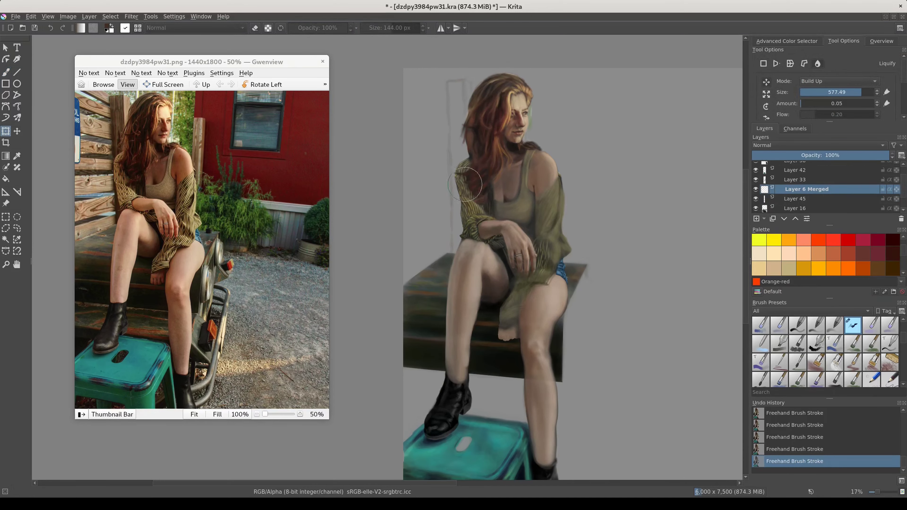
{"action": "left_click_drag", "start_coordinate": [462, 206], "coordinate": [460, 166]}
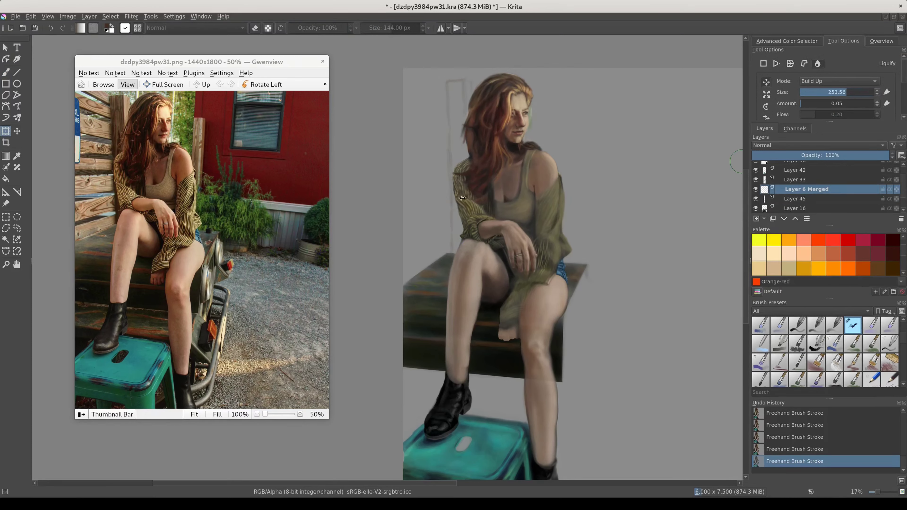
{"action": "key", "text": "Return"}
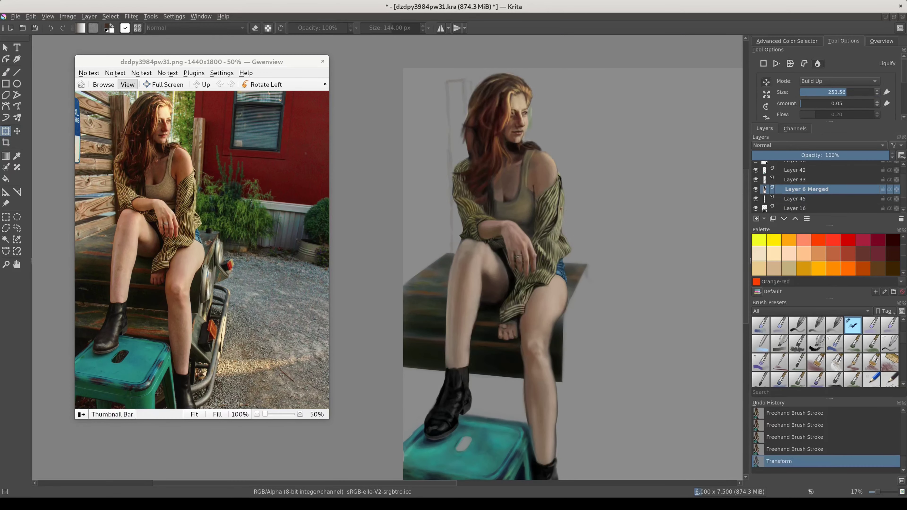
{"action": "left_click", "coordinate": [829, 199]}
{"action": "key", "text": "Insert"}
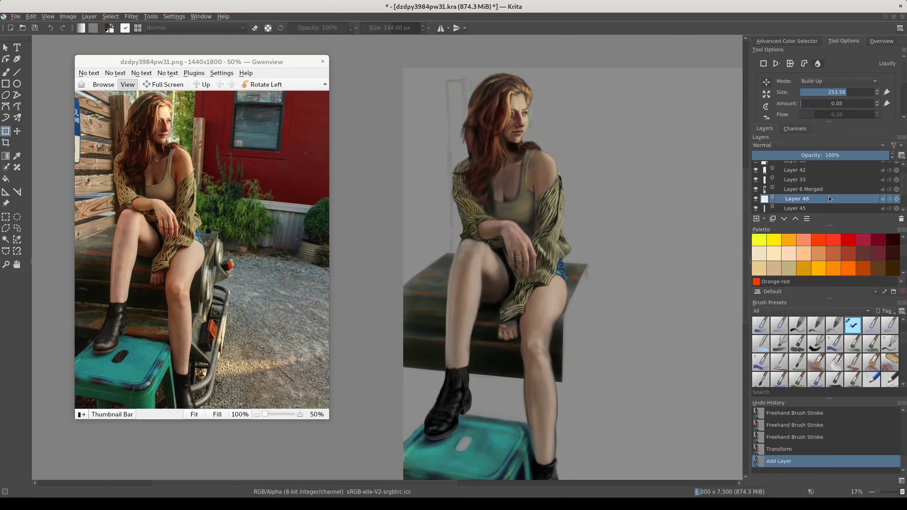
- Paint pale vertical strokes to the left of the hair
{"action": "key", "text": "b"}
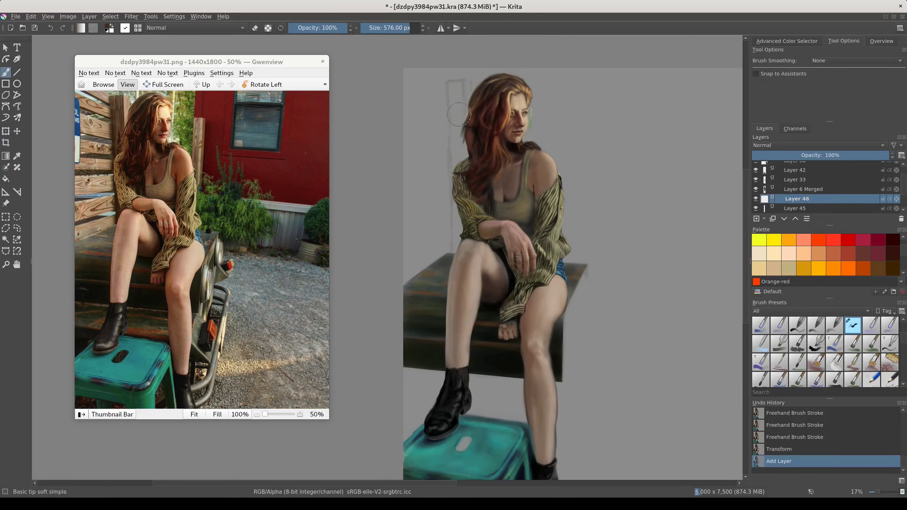
{"action": "left_click_drag", "start_coordinate": [456, 108], "coordinate": [458, 158]}
{"action": "mouse_move", "coordinate": [471, 100]}
{"action": "left_mouse_down"}
{"action": "mouse_move", "coordinate": [447, 158]}
{"action": "mouse_move", "coordinate": [465, 121]}
{"action": "left_mouse_up"}
{"action": "mouse_move", "coordinate": [457, 77]}
{"action": "left_mouse_down"}
{"action": "mouse_move", "coordinate": [457, 102]}
{"action": "mouse_move", "coordinate": [442, 117]}
{"action": "left_mouse_up"}
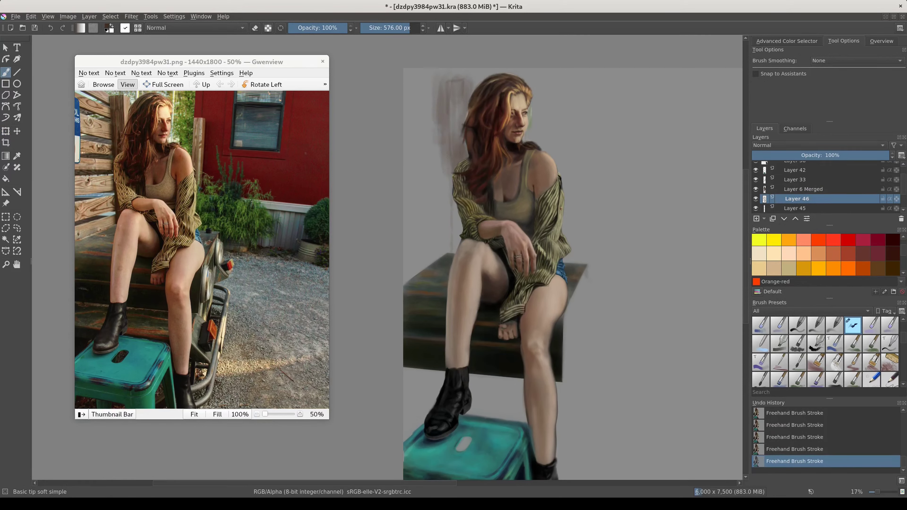
{"action": "left_click_drag", "start_coordinate": [442, 119], "coordinate": [442, 190]}
- Liquify the grey smudge beside the hair upward with a smaller warp brush
{"action": "key", "text": "ctrl+t"}
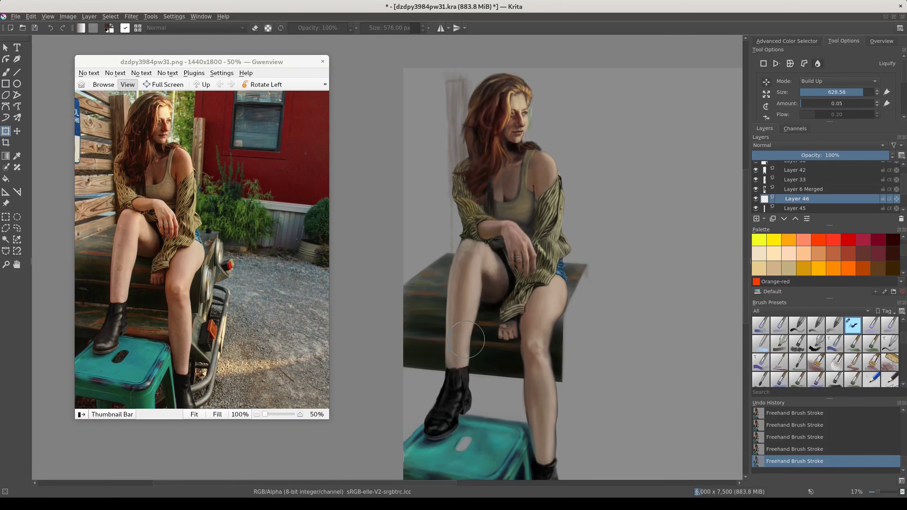
{"action": "key", "text": "bracketleft"}
{"action": "key", "text": "bracketleft"}
{"action": "key", "text": "bracketleft"}
{"action": "key", "text": "b"}
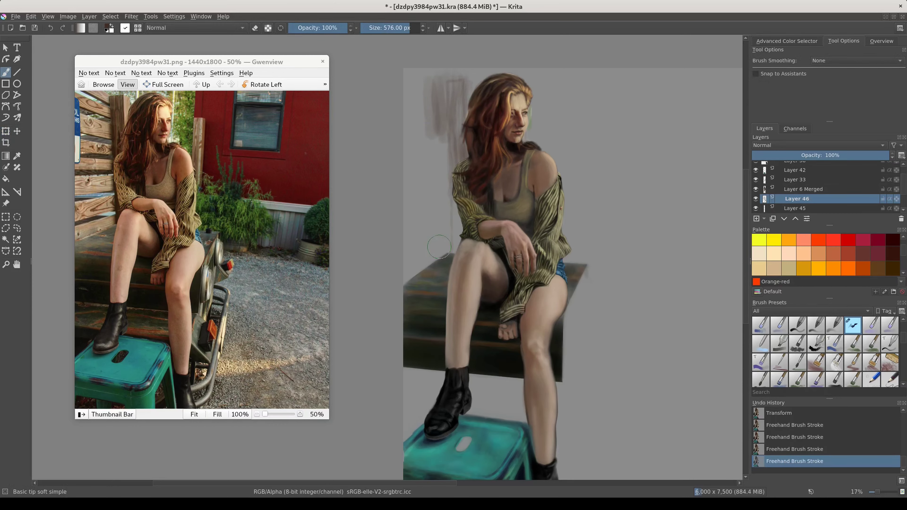
{"action": "key", "text": "ctrl+t"}
{"action": "left_click_drag", "start_coordinate": [426, 112], "coordinate": [445, 79]}
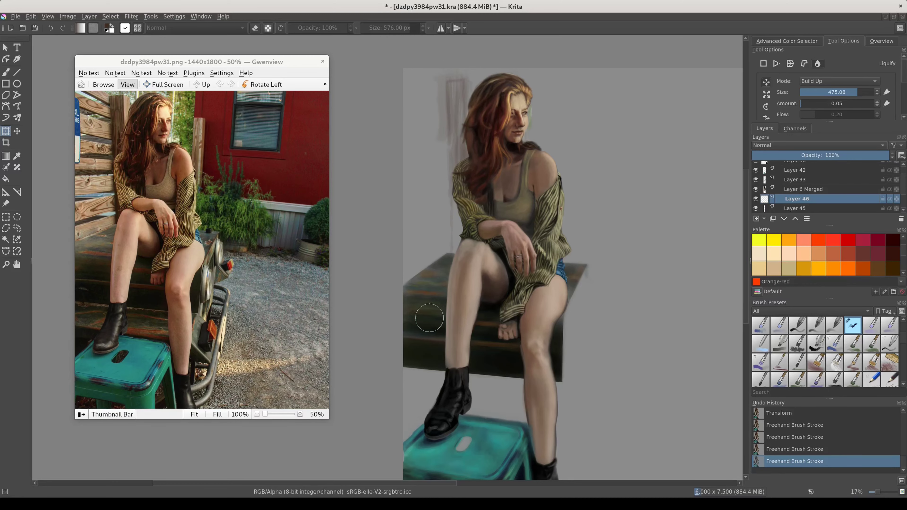
{"action": "key", "text": "b"}
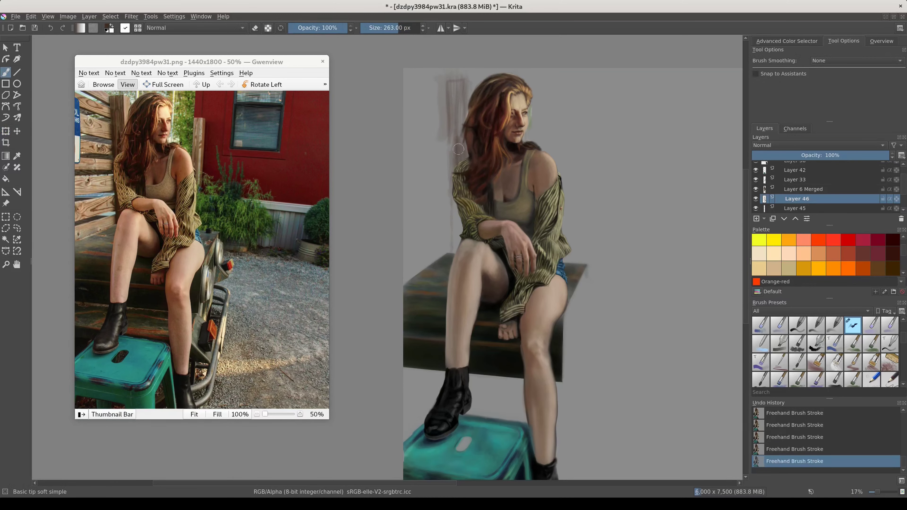
- Build up the dark vertical post with soft strokes along the hair's left edge
{"action": "left_click_drag", "start_coordinate": [457, 143], "coordinate": [450, 189]}
{"action": "left_click_drag", "start_coordinate": [479, 96], "coordinate": [460, 143]}
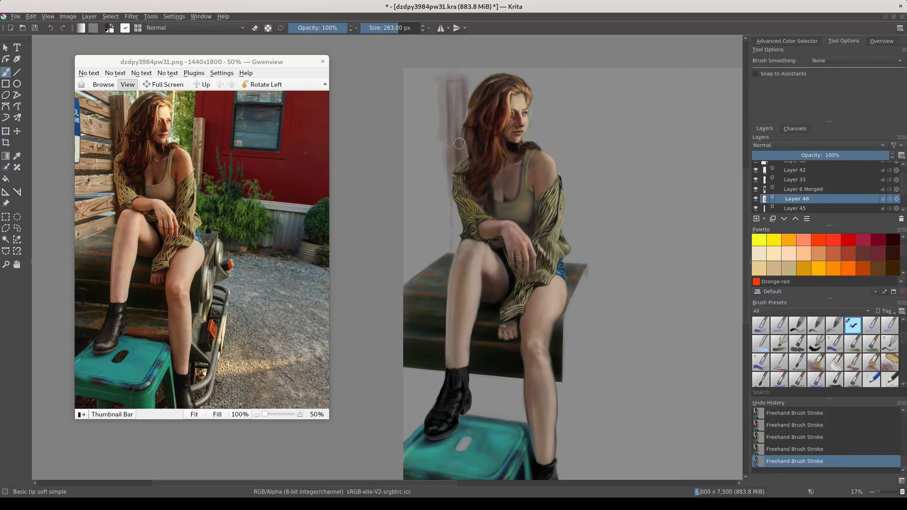
{"action": "left_click_drag", "start_coordinate": [449, 194], "coordinate": [455, 255]}
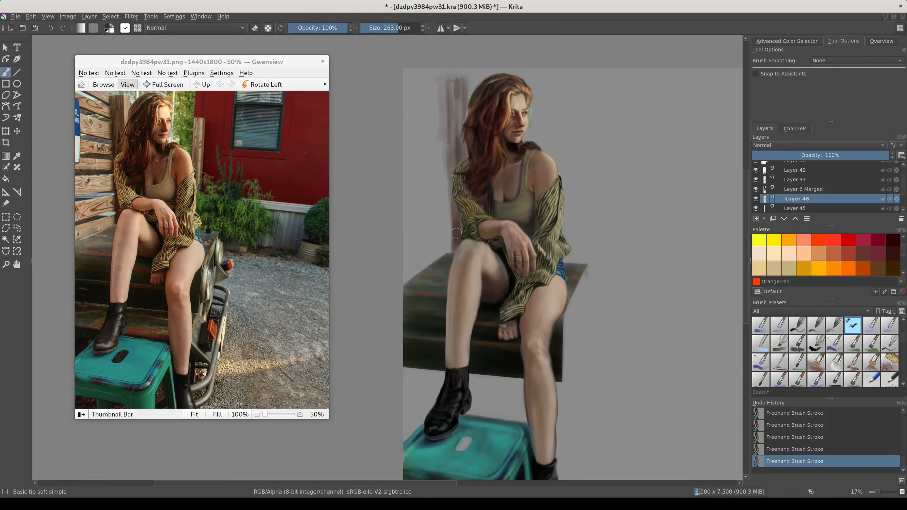
{"action": "left_click_drag", "start_coordinate": [451, 188], "coordinate": [457, 235]}
{"action": "mouse_move", "coordinate": [451, 131]}
{"action": "left_mouse_down"}
{"action": "mouse_move", "coordinate": [450, 178]}
{"action": "mouse_move", "coordinate": [446, 123]}
{"action": "left_mouse_up"}
{"action": "mouse_move", "coordinate": [446, 91]}
{"action": "left_mouse_down"}
{"action": "mouse_move", "coordinate": [449, 138]}
{"action": "mouse_move", "coordinate": [463, 120]}
{"action": "mouse_move", "coordinate": [443, 109]}
{"action": "left_mouse_up"}
{"action": "key", "text": "ctrl+t"}
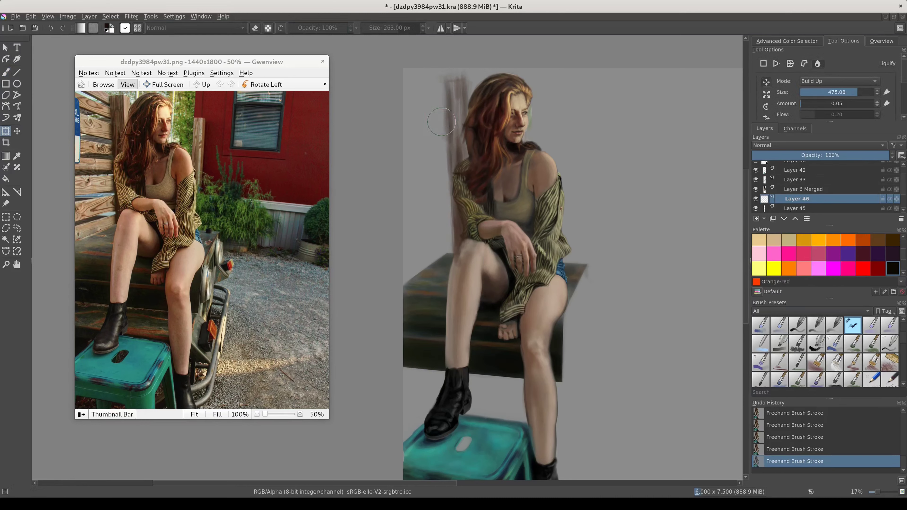
- Duplicate the post layer, set the copy to Overlay, and merge it into Layer 46
{"action": "key", "text": "Return"}
{"action": "key", "text": "ctrl+j"}
{"action": "left_click", "coordinate": [814, 145]}
{"action": "left_click", "coordinate": [786, 171]}
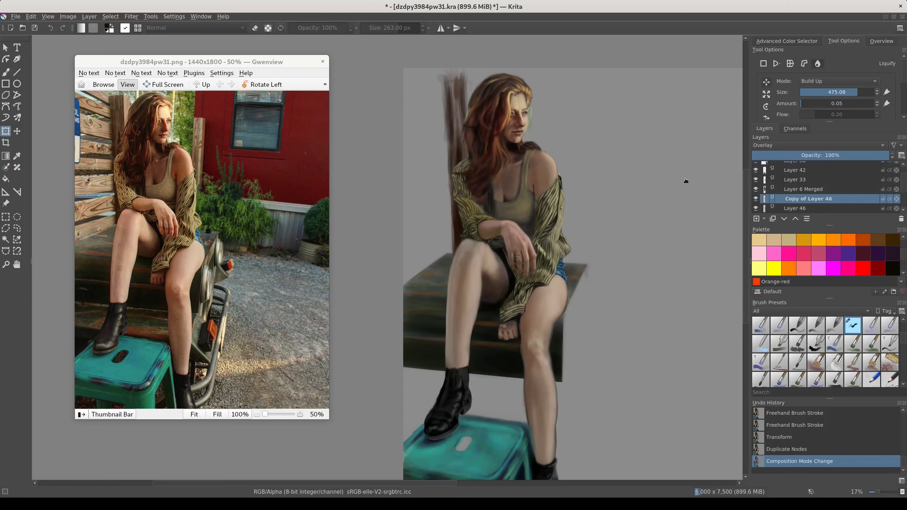
{"action": "key", "text": "ctrl+e"}
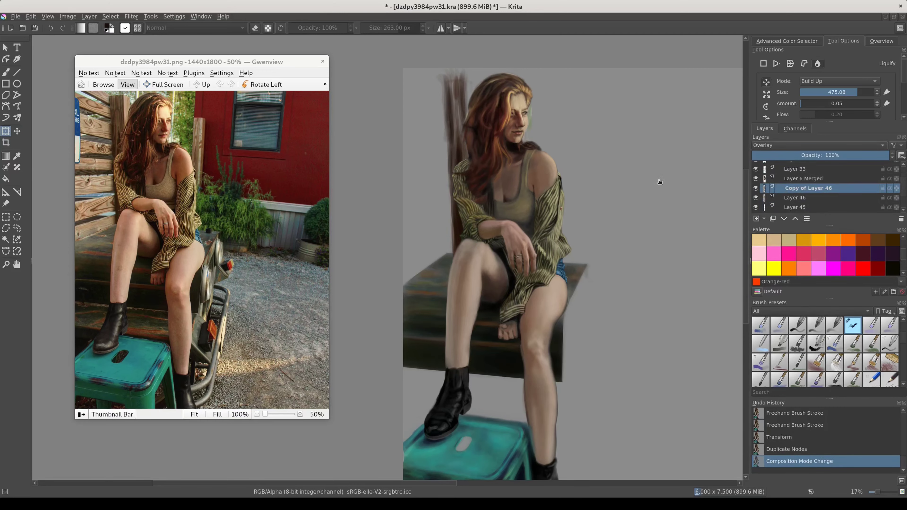
- Bezier-select the post, invert and feather the selection, and delete the paint outside it on Layer 46
{"action": "key", "text": "Page_Down"}
{"action": "key", "text": "shift+b"}
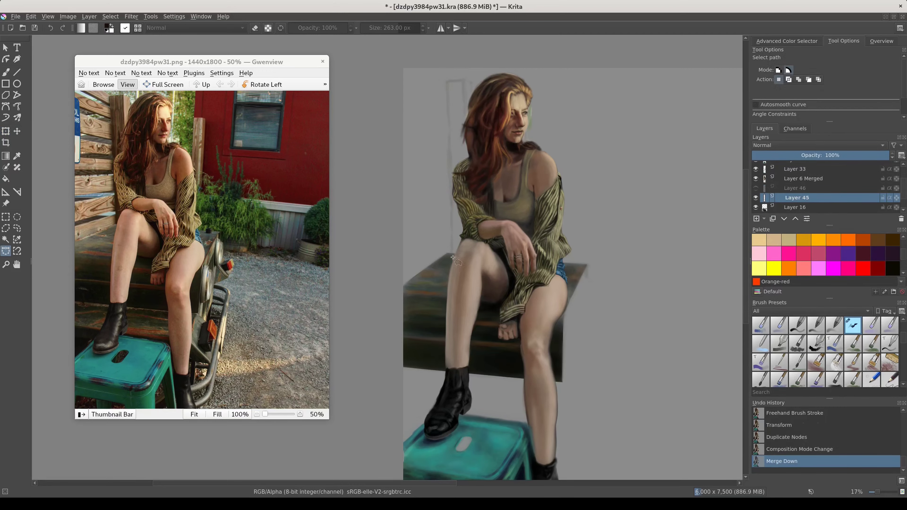
{"action": "left_click", "coordinate": [455, 253]}
{"action": "left_click", "coordinate": [463, 80]}
{"action": "left_click", "coordinate": [455, 253]}
{"action": "key", "text": "ctrl+shift+i"}
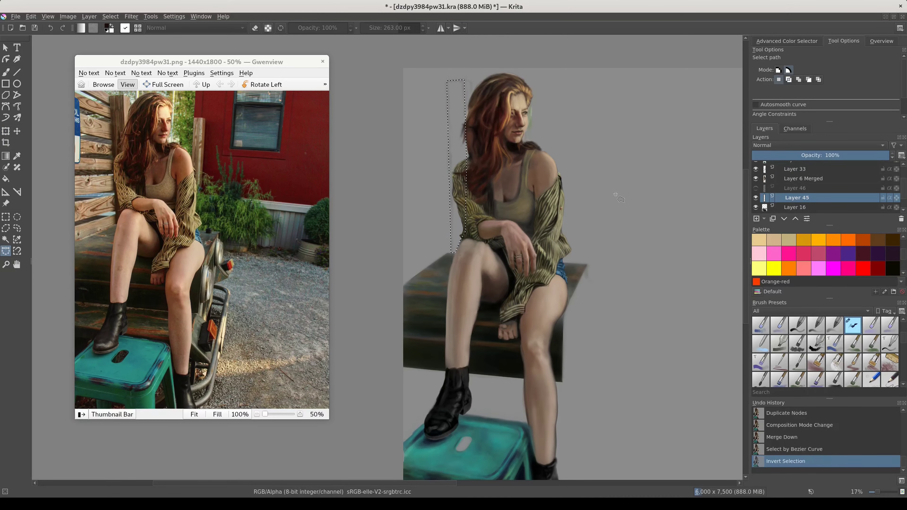
{"action": "key", "text": "Page_Up"}
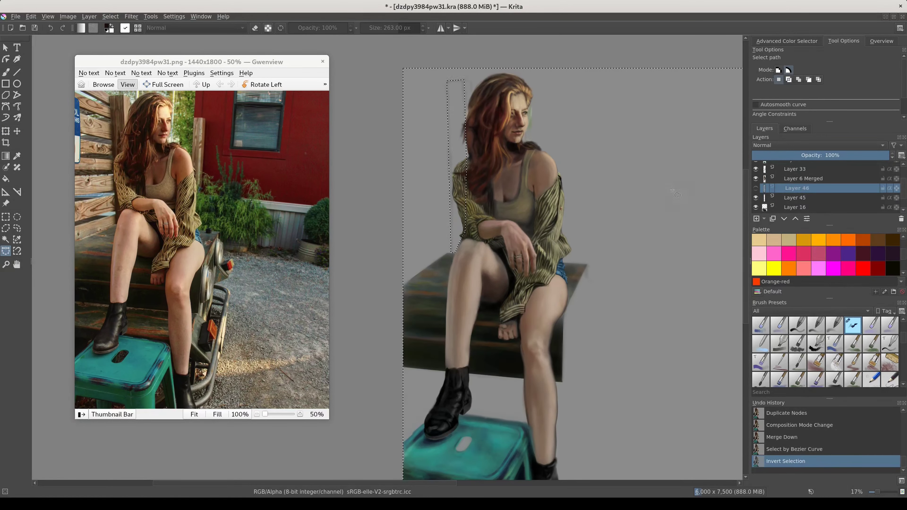
{"action": "left_click", "coordinate": [756, 188]}
{"action": "key", "text": "shift+F6"}
{"action": "key", "text": "Return"}
{"action": "key", "text": "Delete"}
- Restore the post selection and paint darker shading along both post edges
{"action": "key", "text": "ctrl+shift+a"}
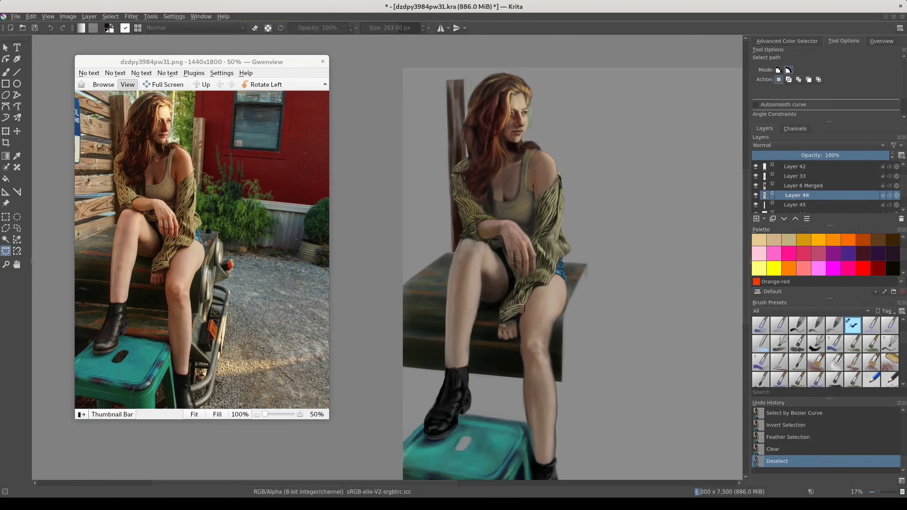
{"action": "key", "text": "ctrl+z"}
{"action": "key", "text": "ctrl+shift+i"}
{"action": "key", "text": "b"}
{"action": "left_click_drag", "start_coordinate": [467, 96], "coordinate": [469, 236]}
{"action": "left_click_drag", "start_coordinate": [454, 171], "coordinate": [450, 252]}
{"action": "left_click_drag", "start_coordinate": [466, 100], "coordinate": [466, 186]}
{"action": "left_click_drag", "start_coordinate": [461, 101], "coordinate": [464, 204]}
{"action": "key", "text": "ctrl+shift+a"}
{"action": "scroll", "coordinate": [822, 186], "scroll_direction": "down", "scroll_amount": 1}
- Make the seat's Layer 16 active and select its opaque painted area
{"action": "right_click", "coordinate": [798, 189]}
{"action": "left_click", "coordinate": [822, 271]}
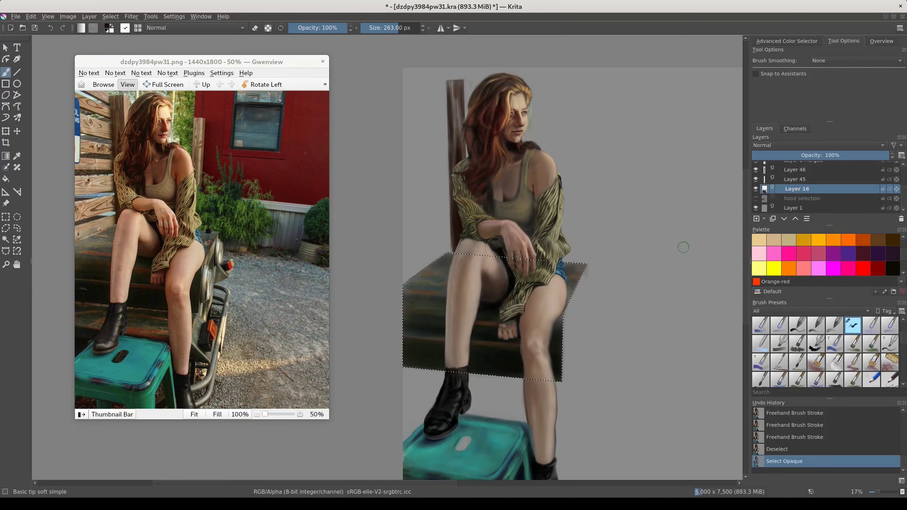
{"action": "key", "text": "ctrl+shift+a"}
{"action": "key", "text": "ctrl+t"}
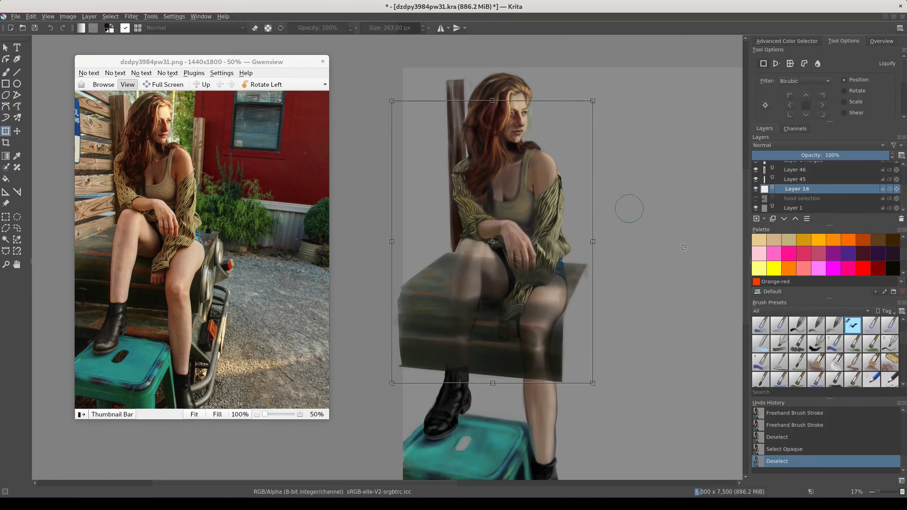
{"action": "key", "text": "Escape"}
- Slant the seat's left edge with a Perspective transform, switch to Liquify, and commit the reshaped seat
{"action": "left_click", "coordinate": [764, 189], "text": "ctrl"}
{"action": "left_click", "coordinate": [777, 65]}
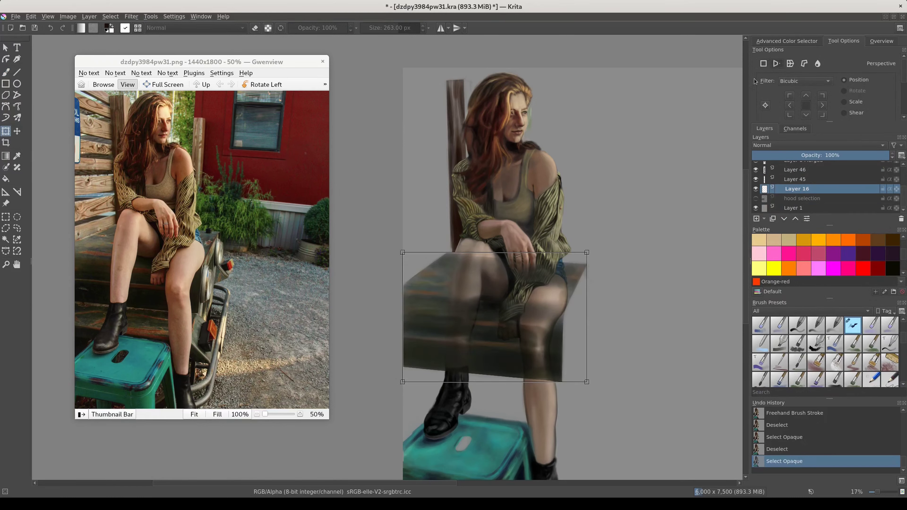
{"action": "left_click_drag", "start_coordinate": [404, 253], "coordinate": [406, 253]}
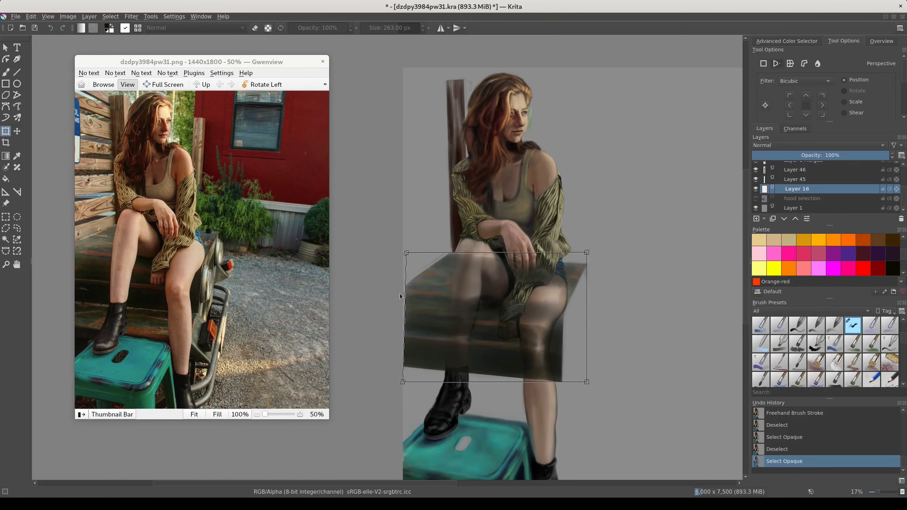
{"action": "left_click", "coordinate": [817, 64]}
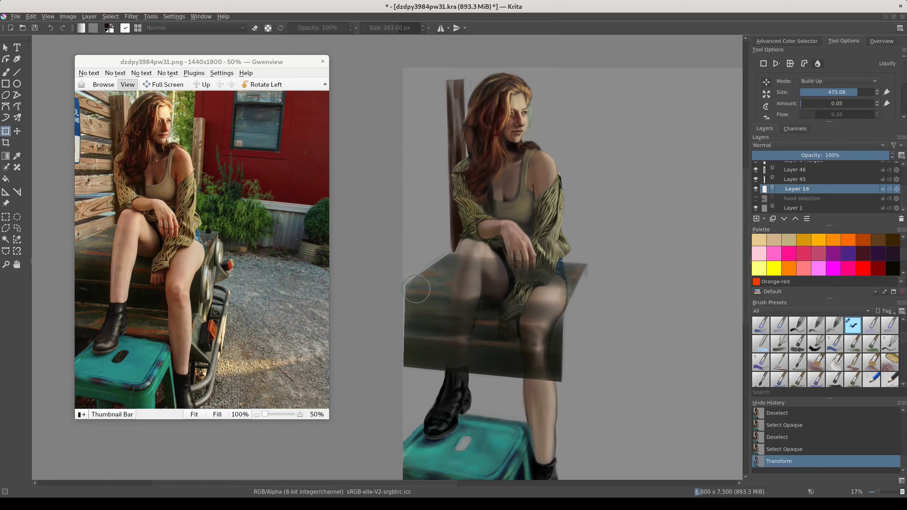
{"action": "key", "text": "Return"}
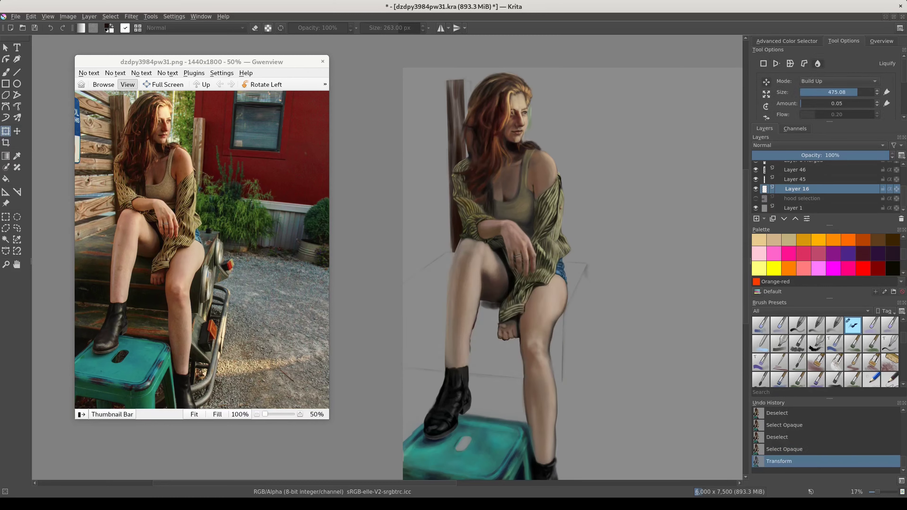
{"action": "key", "text": "ctrl+shift+a"}
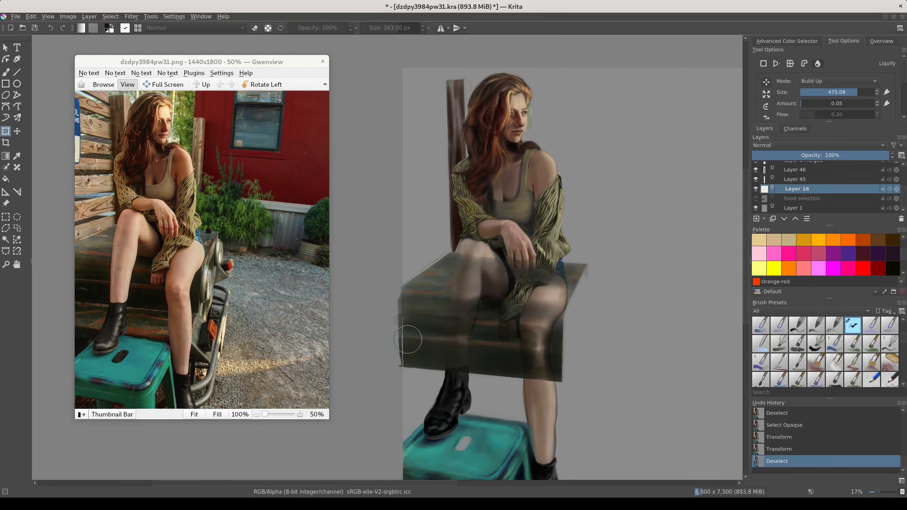
{"action": "key", "text": "Return"}
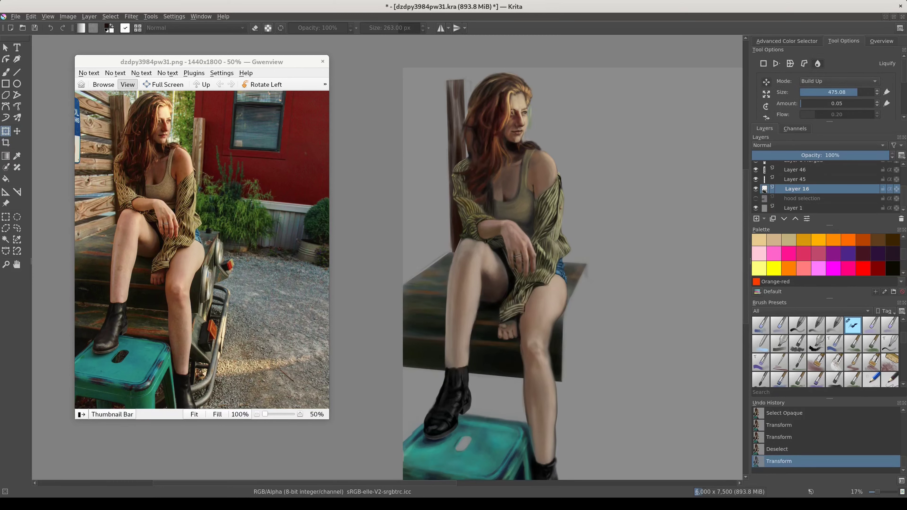
{"action": "left_click", "coordinate": [800, 170]}
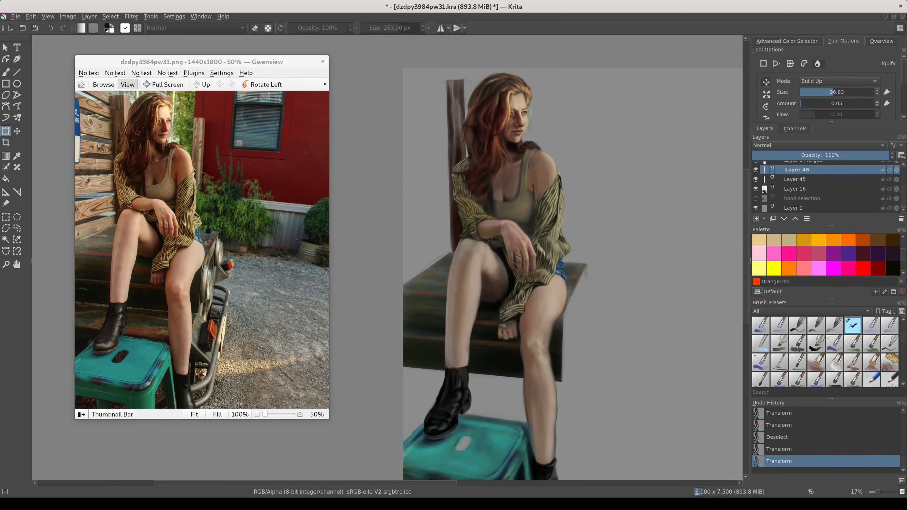
- With alpha lock on and a small brush, paint dark detail marks on the post
{"action": "key", "text": "b"}
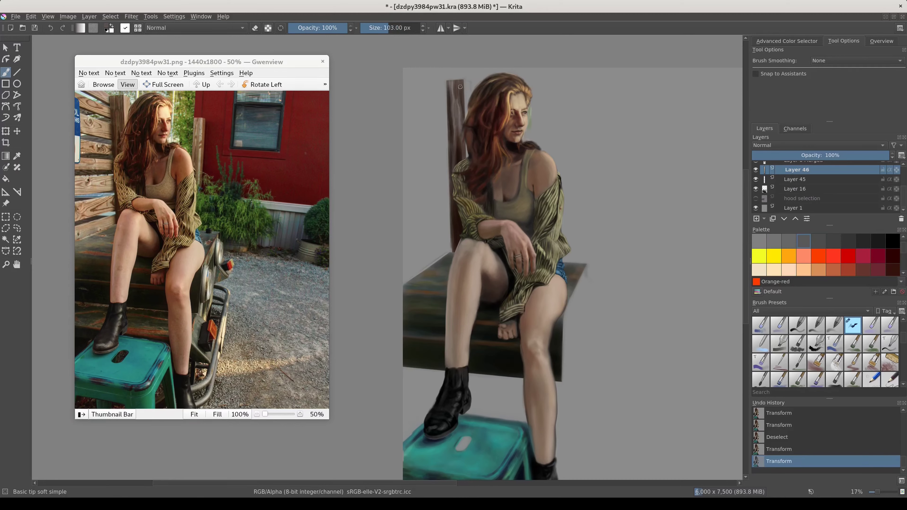
{"action": "key", "text": "/"}
{"action": "mouse_move", "coordinate": [453, 107]}
{"action": "left_mouse_down"}
{"action": "mouse_move", "coordinate": [450, 87]}
{"action": "mouse_move", "coordinate": [438, 87]}
{"action": "left_mouse_up"}
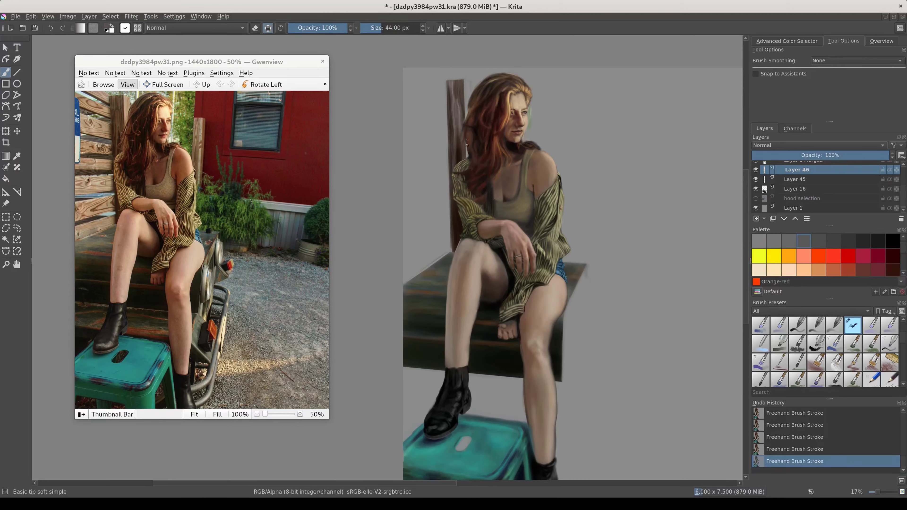
{"action": "left_click_drag", "start_coordinate": [456, 93], "coordinate": [456, 93]}
- Paint a dark line along the raised thigh's left edge and return to Layer 6 Merged
{"action": "left_click", "coordinate": [461, 237]}
{"action": "scroll", "coordinate": [462, 237], "scroll_direction": "up", "scroll_amount": 3}
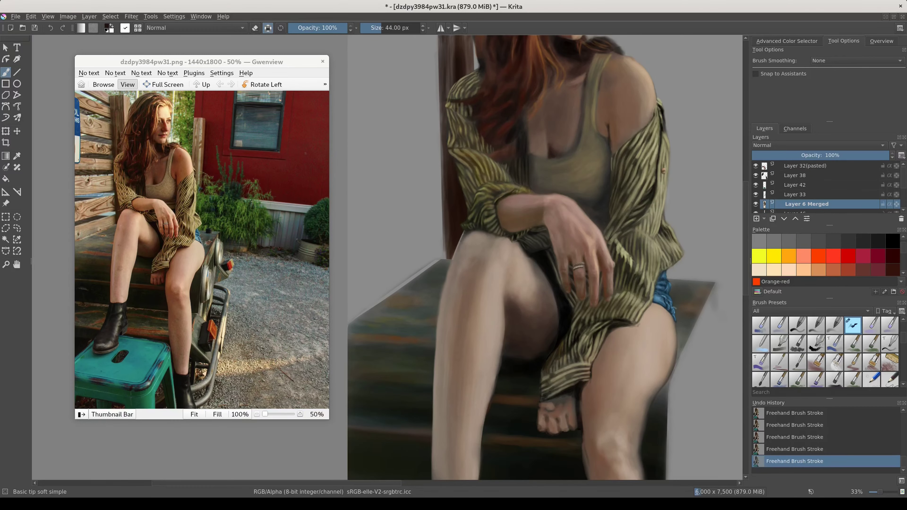
{"action": "key", "text": "ctrl+z"}
{"action": "scroll", "coordinate": [787, 200], "scroll_direction": "down", "scroll_amount": 1}
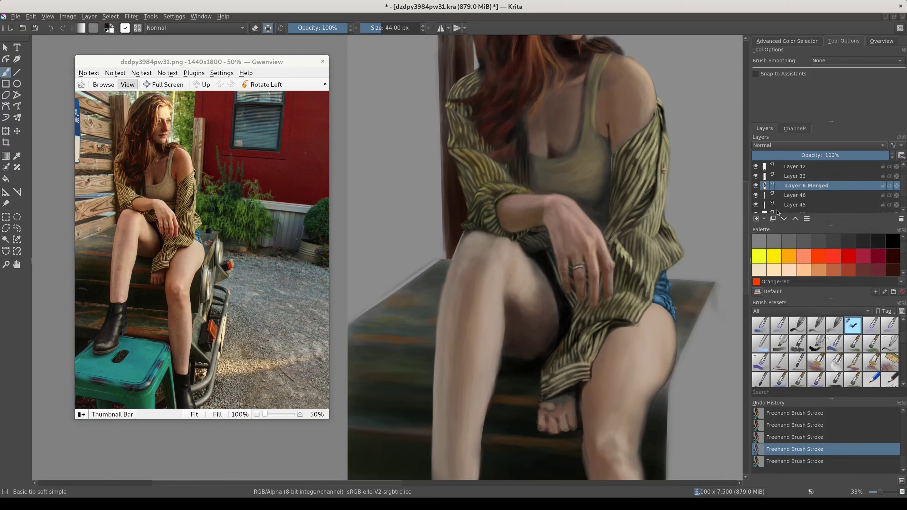
{"action": "left_click", "coordinate": [787, 197]}
{"action": "left_click", "coordinate": [464, 232]}
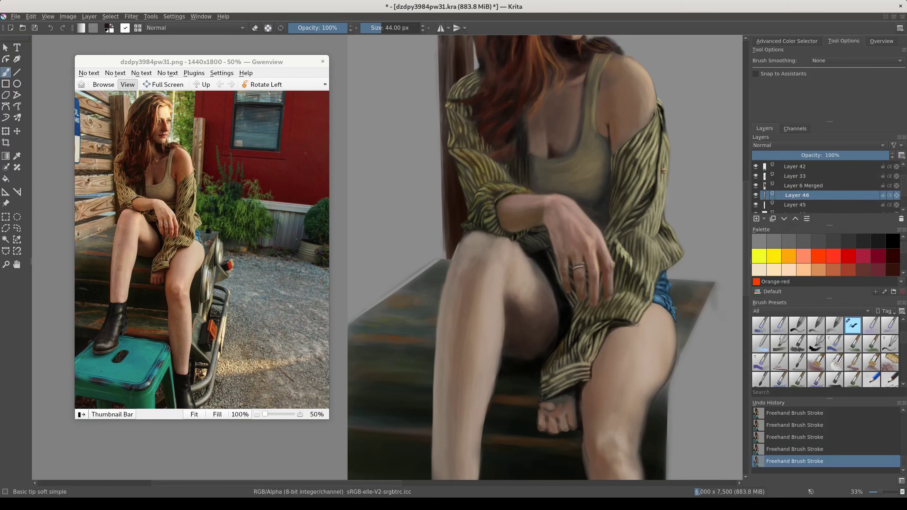
{"action": "left_click_drag", "start_coordinate": [446, 259], "coordinate": [443, 215]}
{"action": "key", "text": "e"}
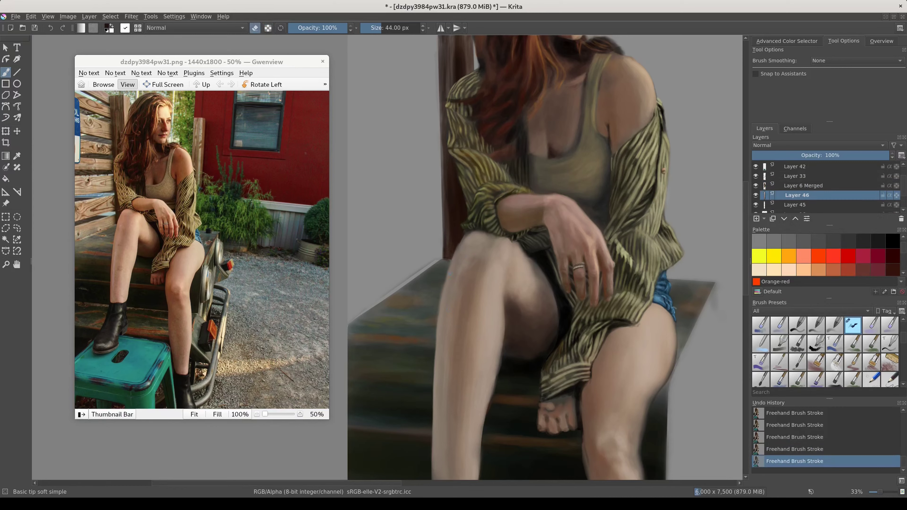
{"action": "key", "text": "e"}
{"action": "left_click", "coordinate": [804, 185]}
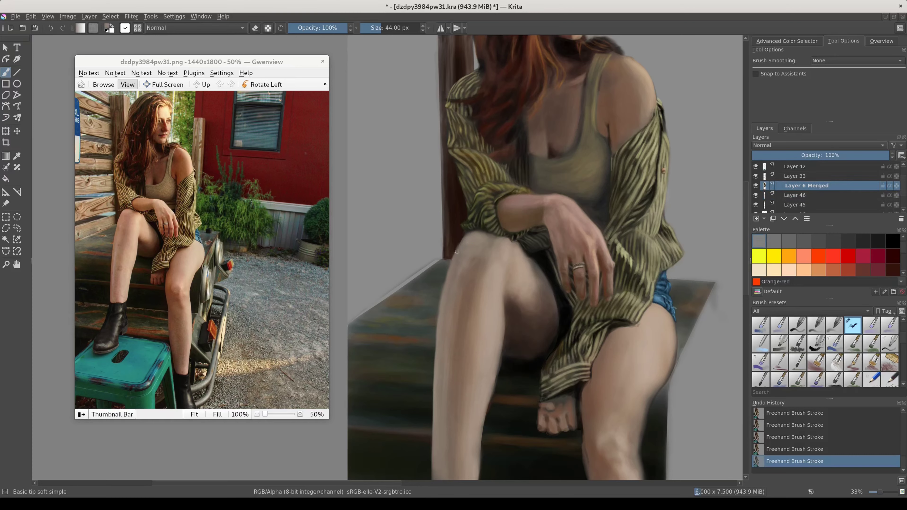
{"action": "scroll", "coordinate": [526, 273], "scroll_direction": "down", "scroll_amount": 2}
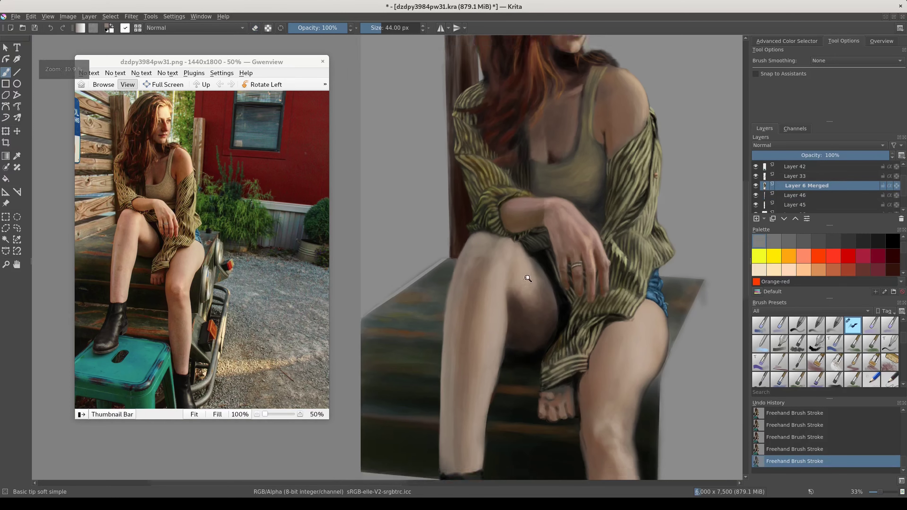
- Zoom the canvas out to show the full figure, seat, post and teal stool
{"action": "scroll", "coordinate": [526, 273], "scroll_direction": "down", "scroll_amount": 2}
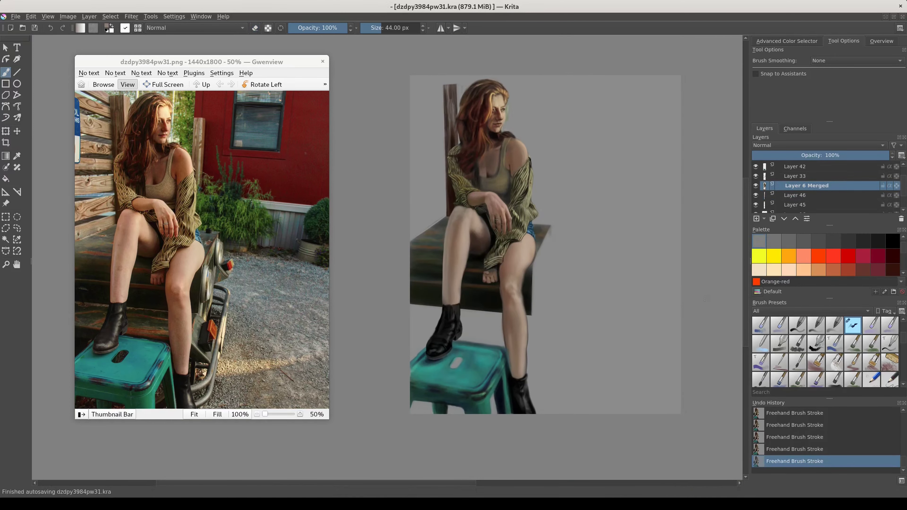